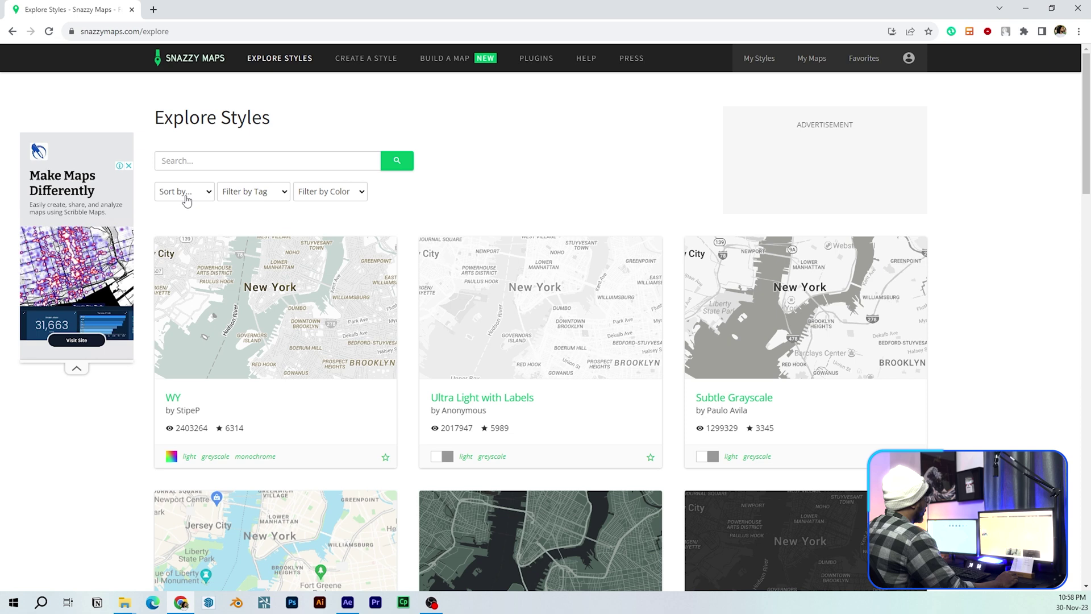
# Look through the tag, sort and color filter options for the Snazzy Maps styles.
pyautogui.click(233, 196)
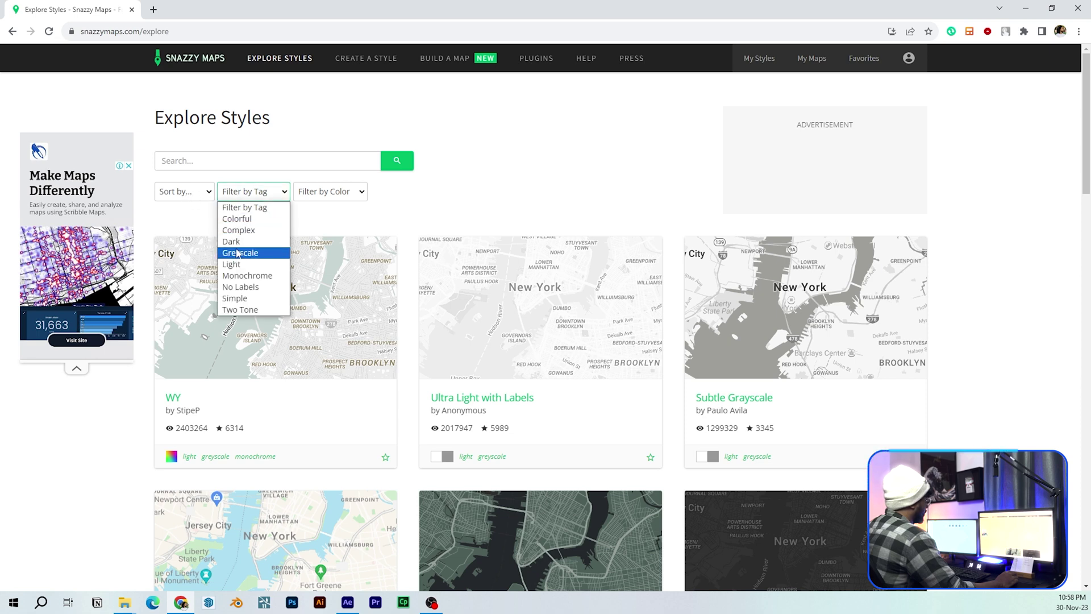
pyautogui.click(196, 196)
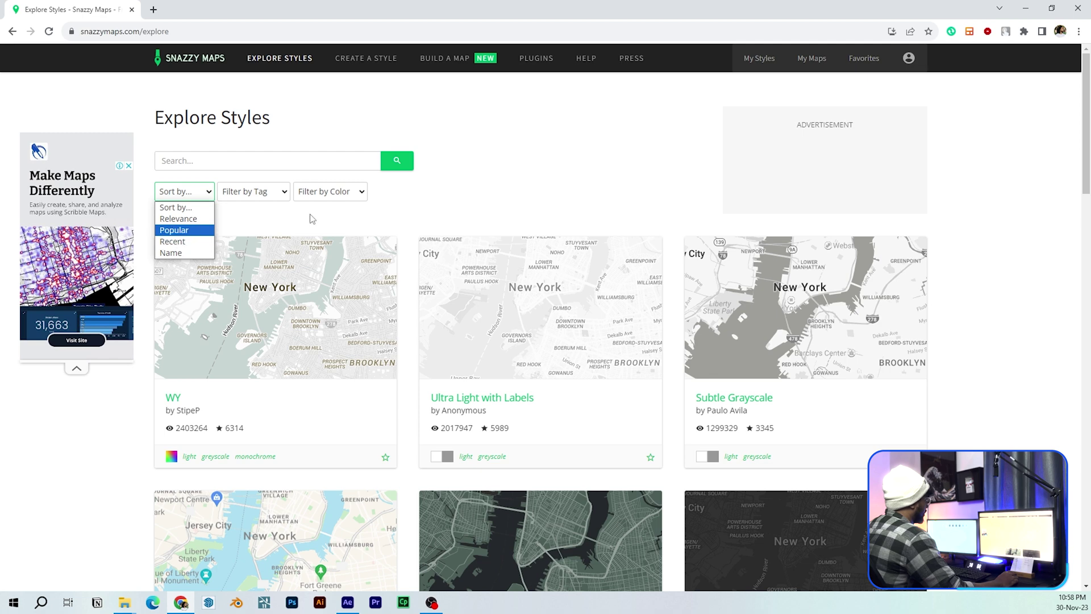
pyautogui.click(325, 193)
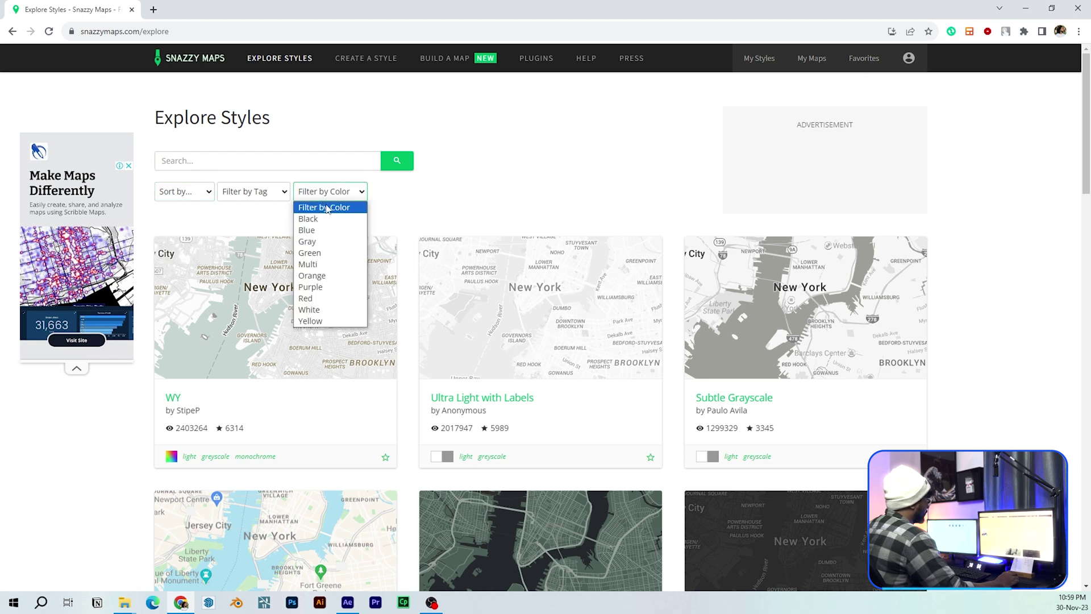
pyautogui.click(328, 242)
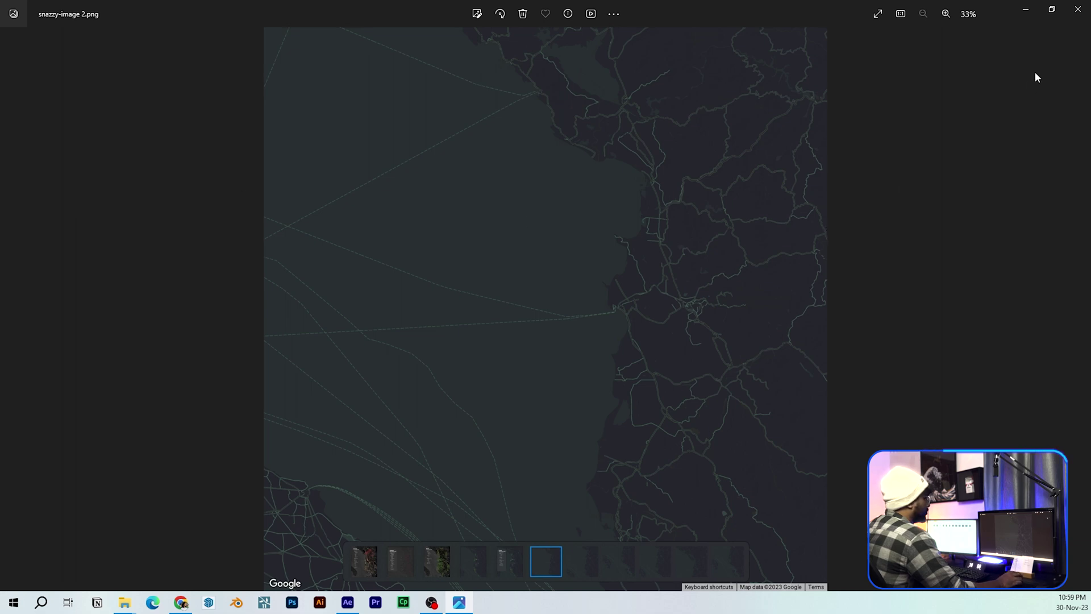
# Close the map image preview and show the Food Legend, flight, anchor, org operator, Food cluster and Base copy groups in Photoshop.
pyautogui.click(1081, 7)
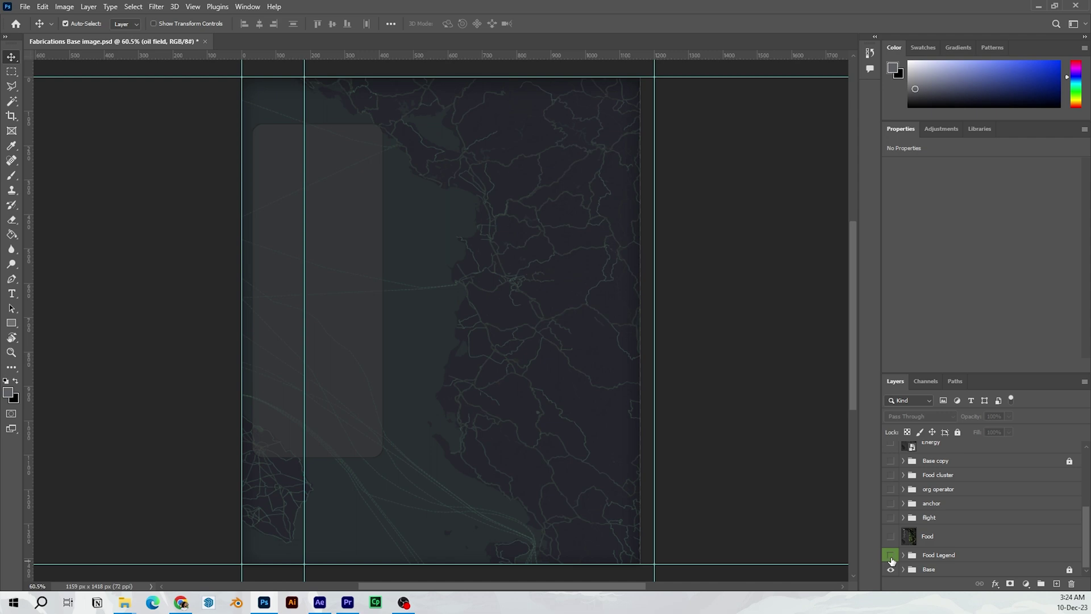
pyautogui.click(890, 556)
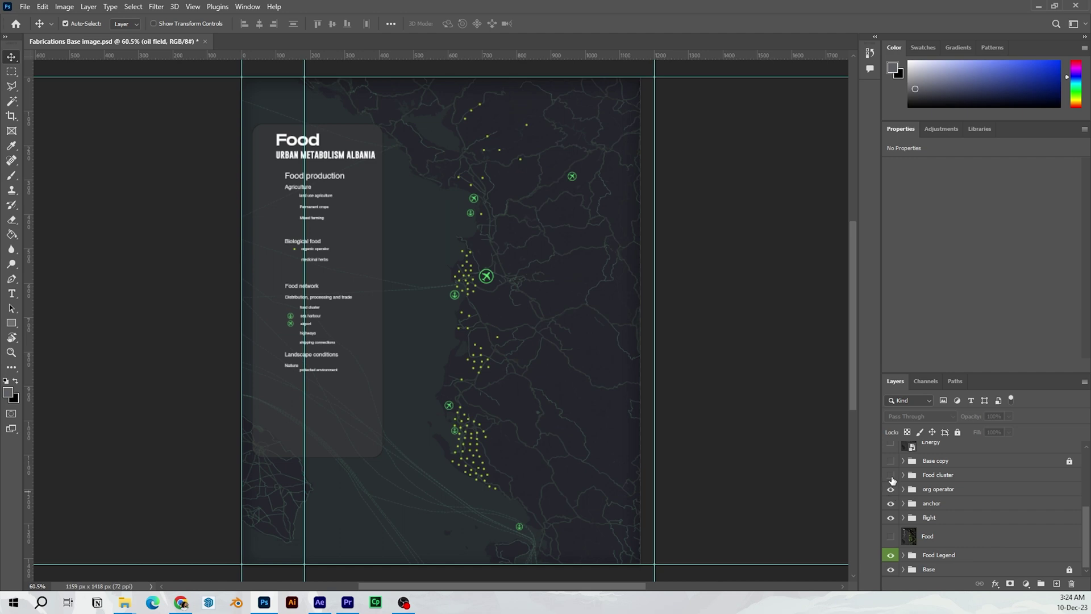
pyautogui.click(891, 475)
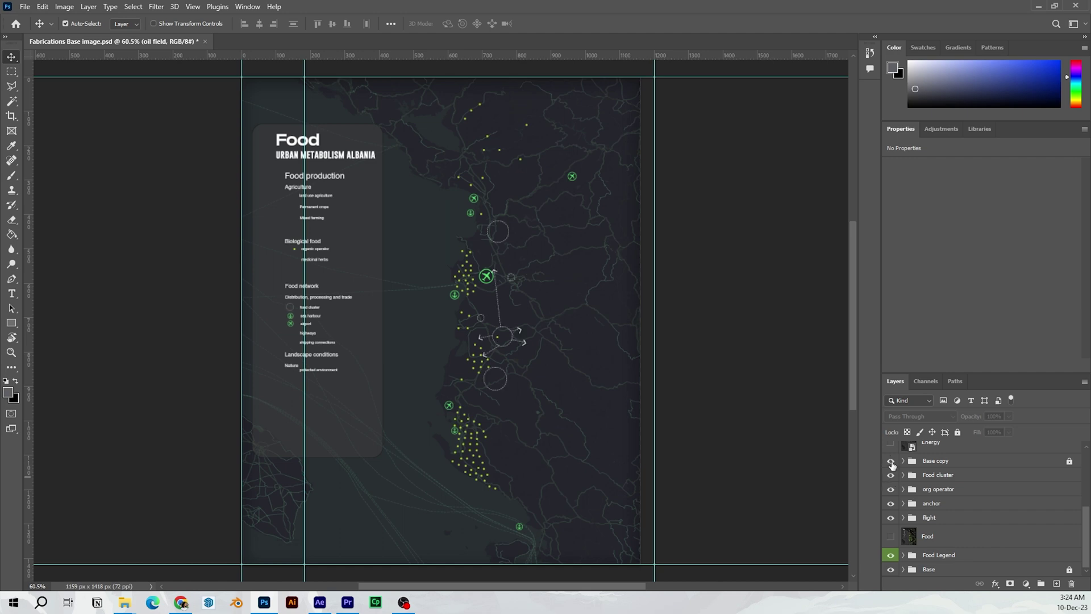
pyautogui.click(891, 461)
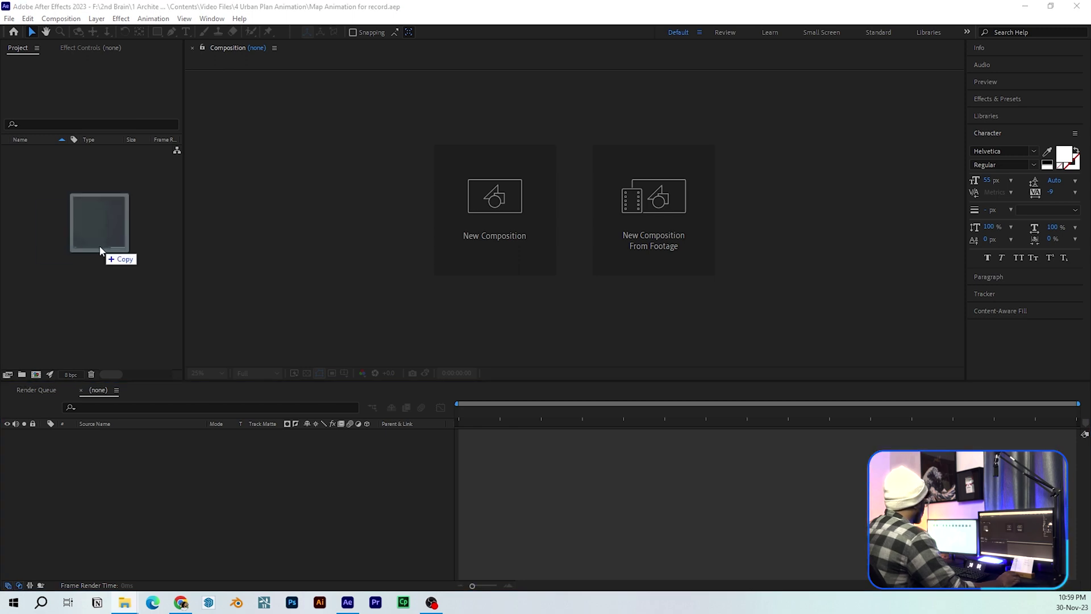
# Switch to After Effects, import the map images into the project and create a composition from Food.png.
pyautogui.moveTo(80, 219); pyautogui.dragTo(82, 223)
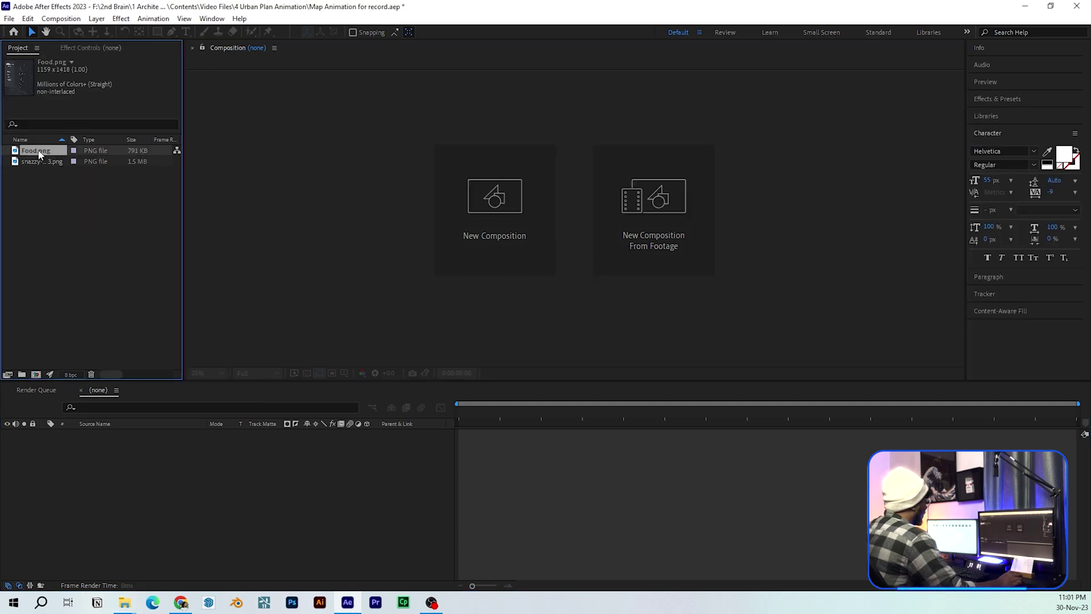
pyautogui.moveTo(40, 155); pyautogui.dragTo(36, 374)
# Start a Pen tool path just outside the map's west edge, level with the lower part of the legend box.
pyautogui.scroll(4, 588, 208)
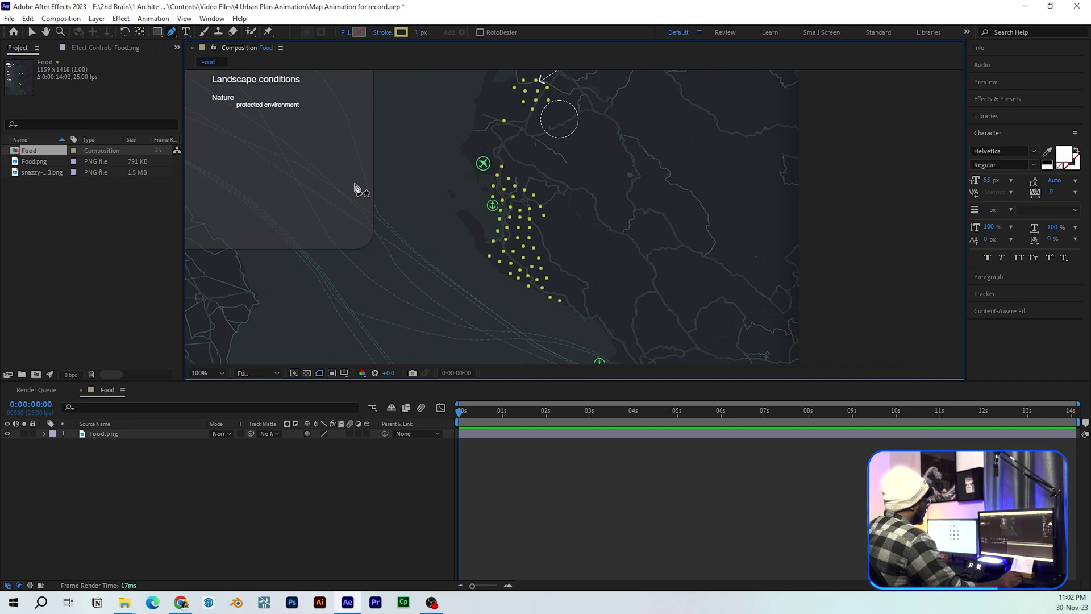
pyautogui.moveTo(355, 188); pyautogui.dragTo(580, 177)
pyautogui.press('g')
pyautogui.click(350, 146)
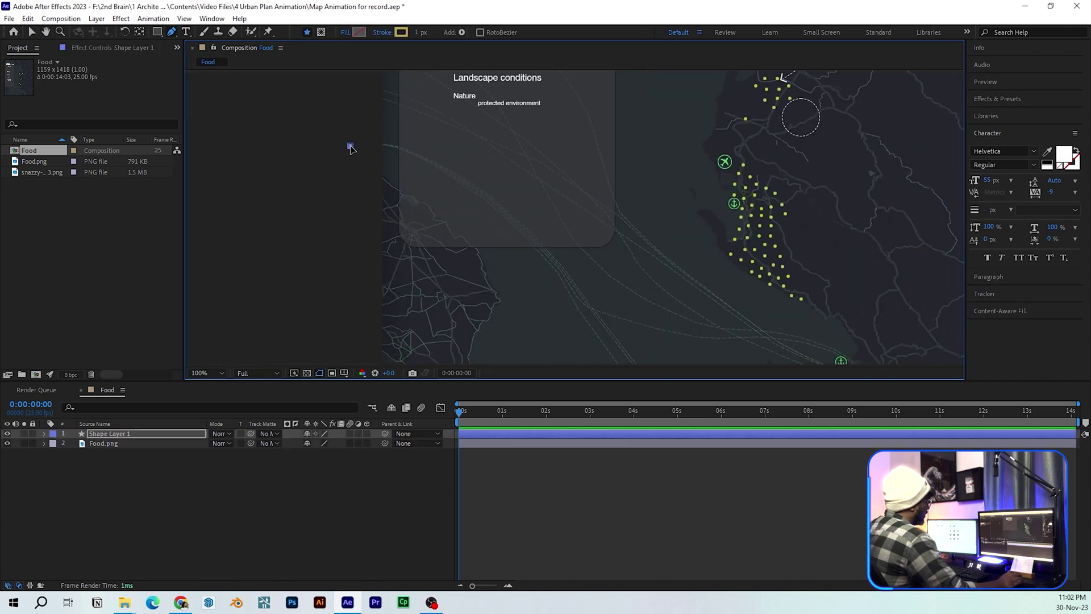
# Try adding straight and curved segments to the path across the legend box and the sea, and undo them.
pyautogui.moveTo(414, 140); pyautogui.dragTo(352, 141)
pyautogui.click(437, 151)
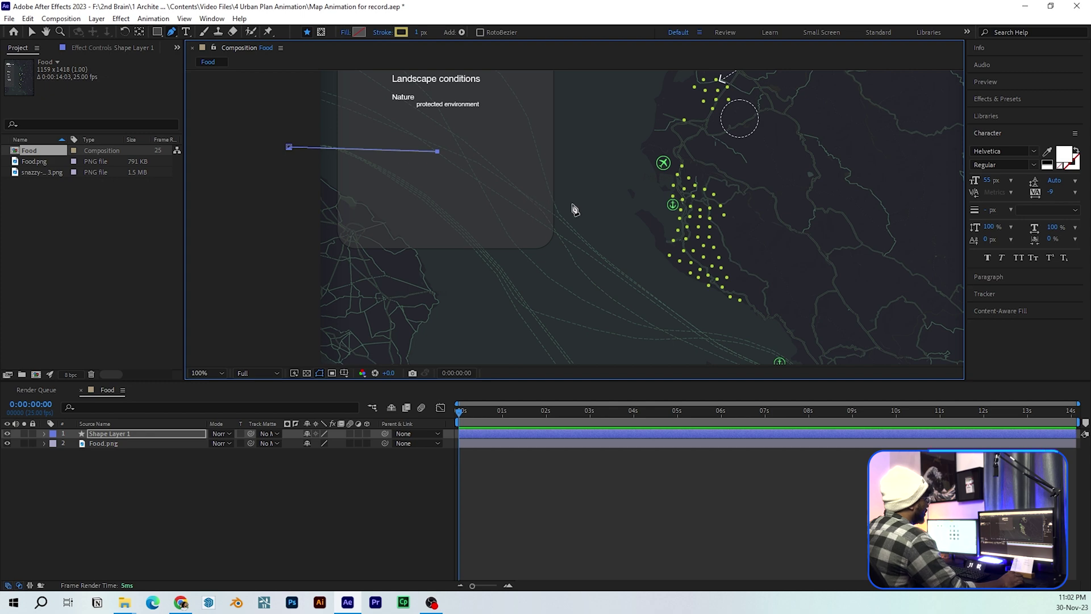
pyautogui.moveTo(572, 205); pyautogui.dragTo(604, 263)
pyautogui.hotkey('ctrl', 'z')
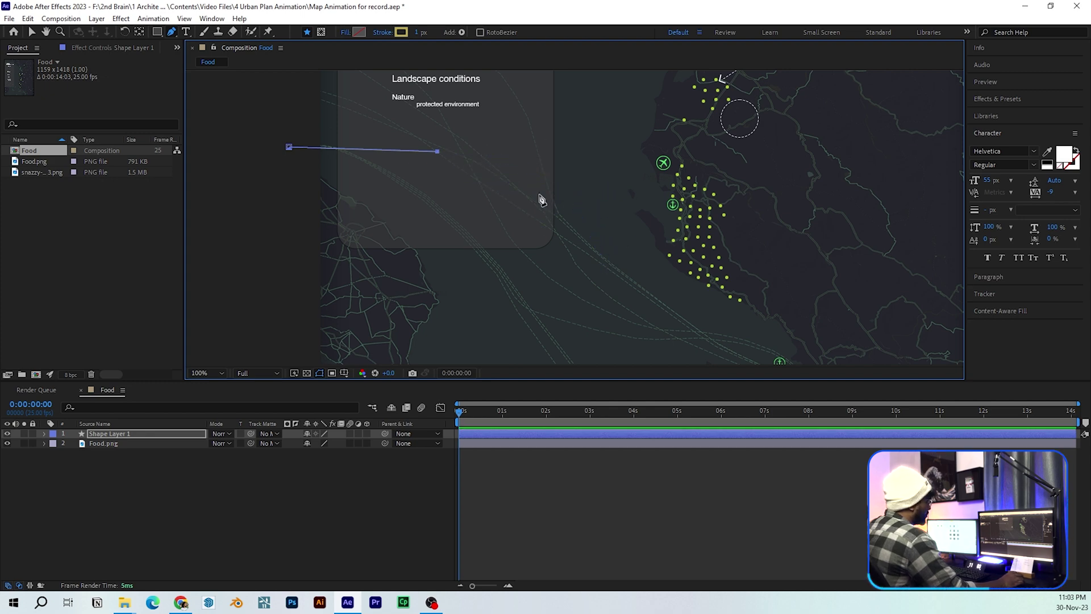
pyautogui.click(577, 123)
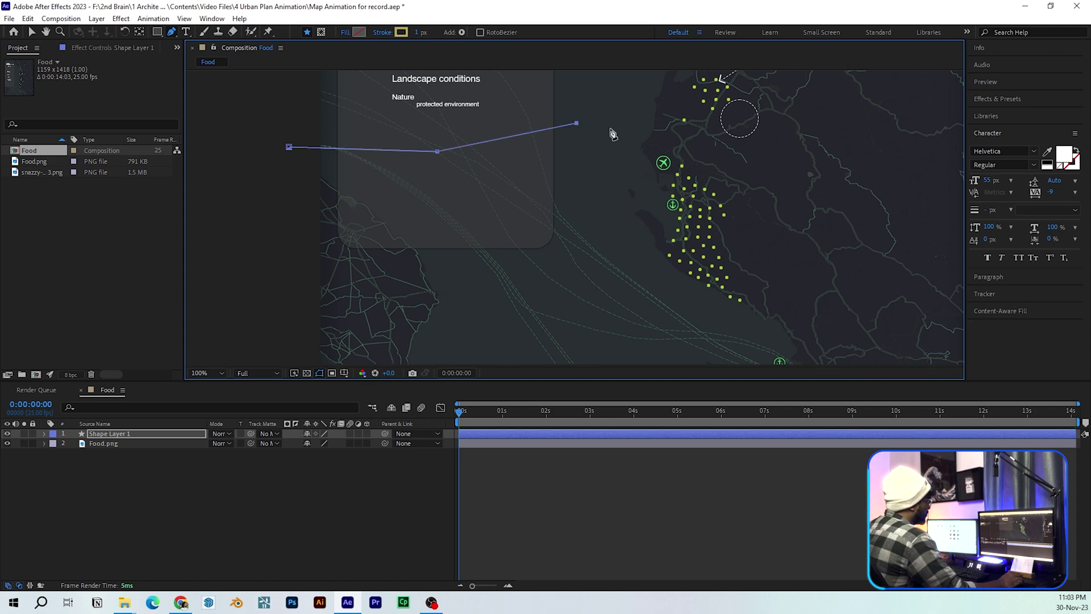
pyautogui.moveTo(625, 208); pyautogui.dragTo(603, 251)
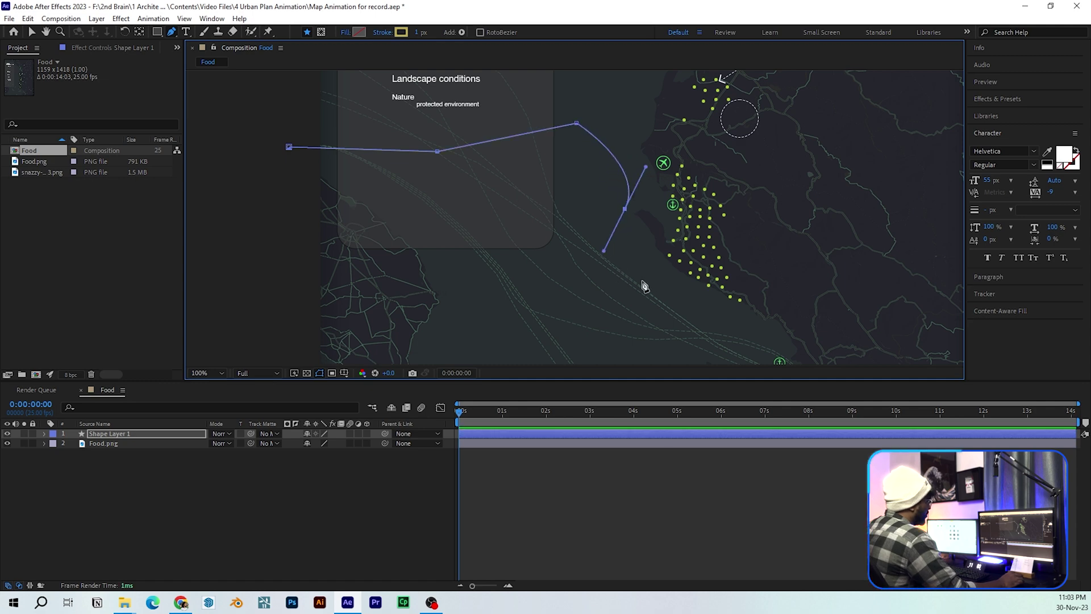
pyautogui.click(645, 285)
pyautogui.hotkey('ctrl', 'z')
pyautogui.hotkey('ctrl', 'z')
pyautogui.hotkey('ctrl', 'z')
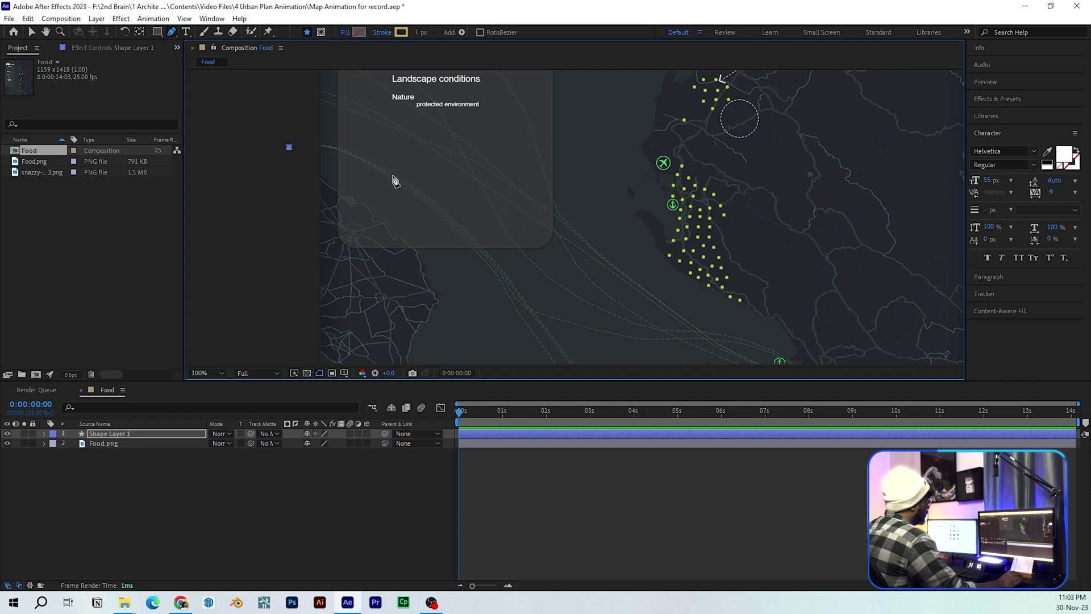
# Extend the path with a bend in the sea to the anchor icon by the southern dot cluster, with a 5 px stroke.
pyautogui.click(582, 223)
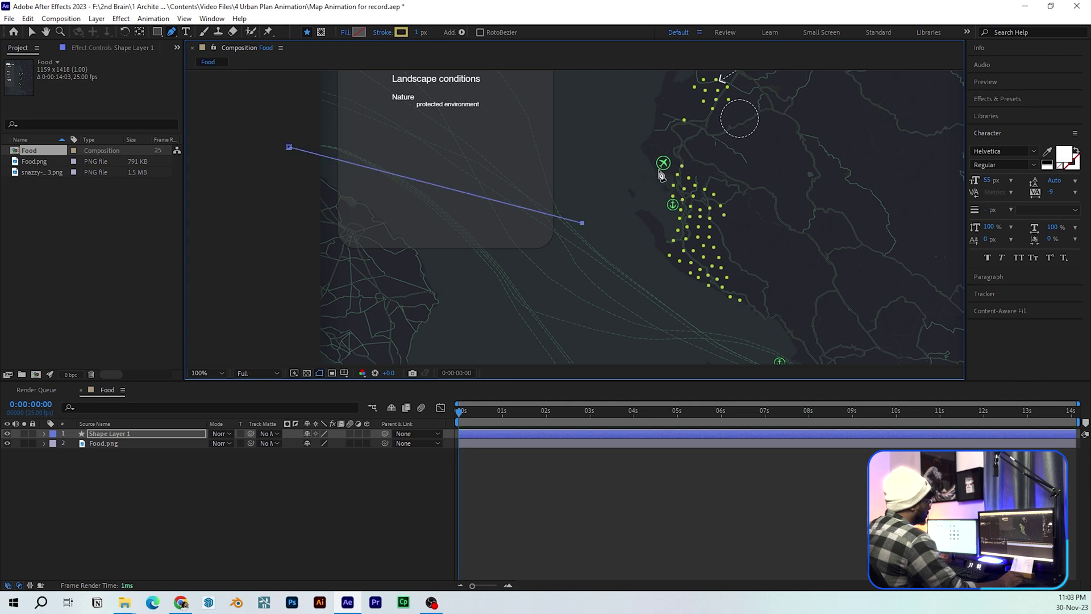
pyautogui.click(672, 204)
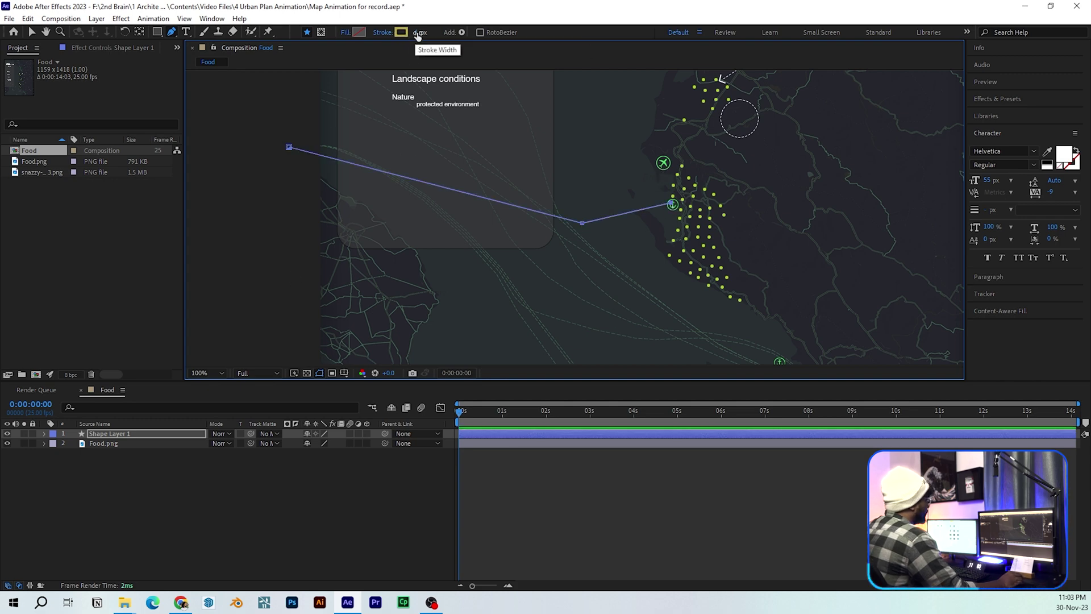
pyautogui.moveTo(420, 33)
pyautogui.mouseDown()
pyautogui.moveTo(437, 32)
pyautogui.moveTo(423, 32)
pyautogui.mouseUp()
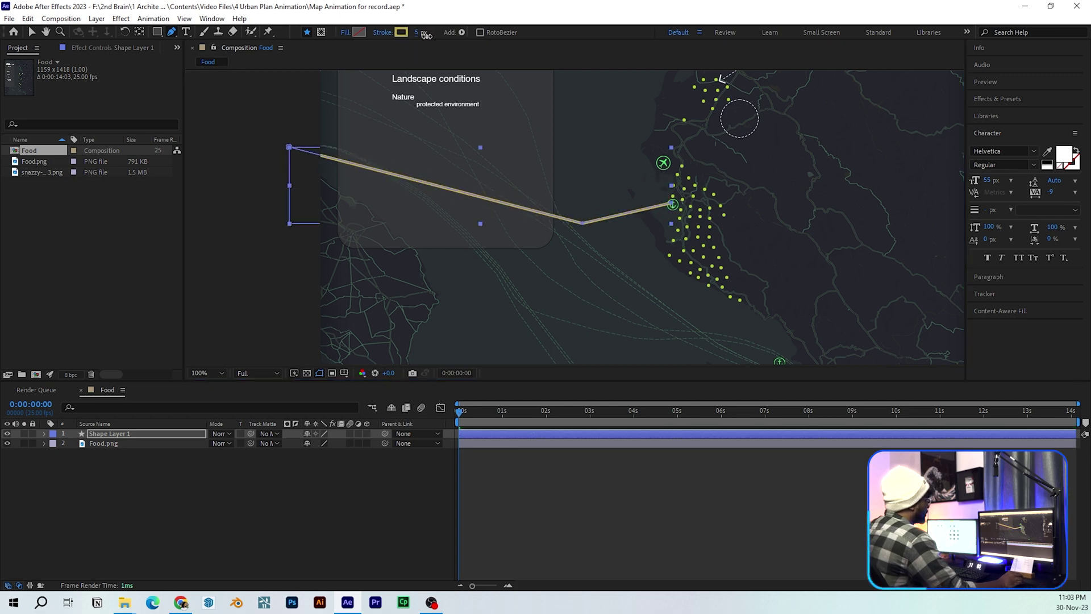
# Set the route line's fill to None and its stroke width to 1 px, and deselect the layer.
pyautogui.click(346, 33)
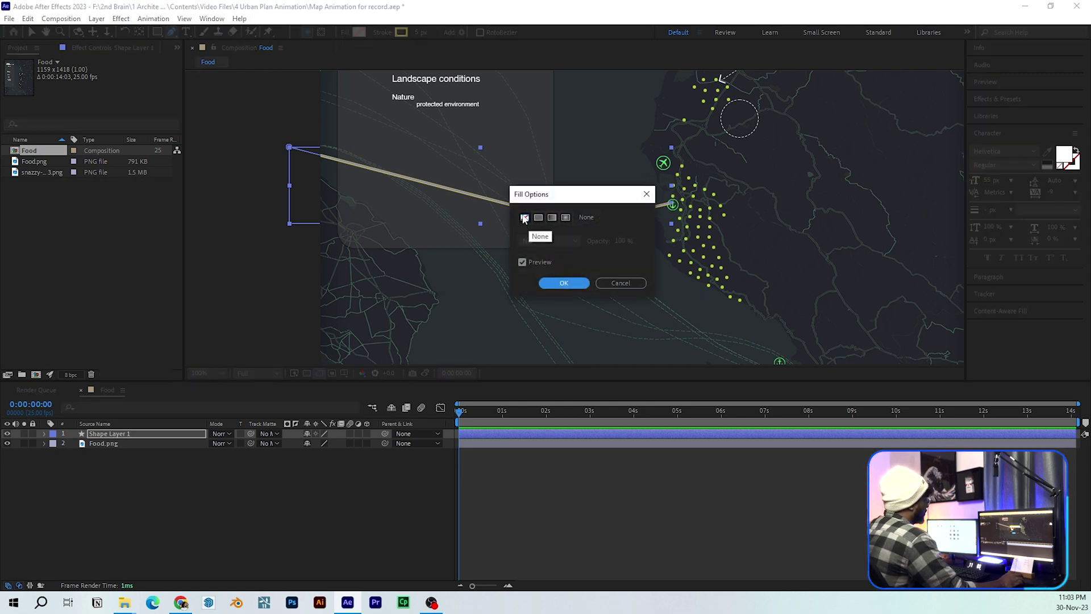
pyautogui.click(563, 284)
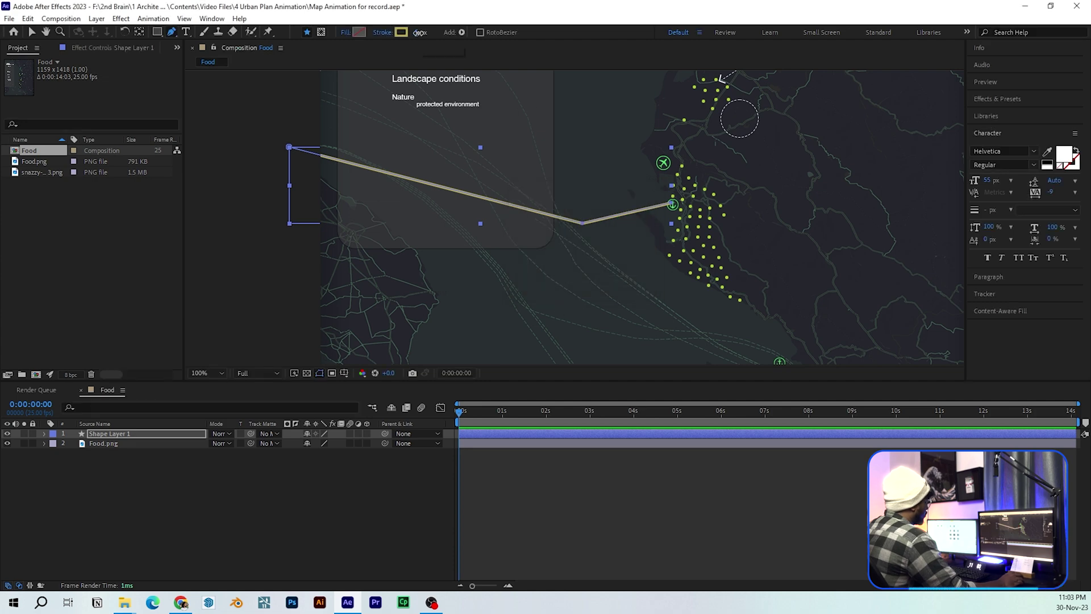
pyautogui.click(419, 33)
pyautogui.write('1')
pyautogui.press('Return')
pyautogui.click(655, 468)
pyautogui.moveTo(377, 175); pyautogui.dragTo(356, 154)
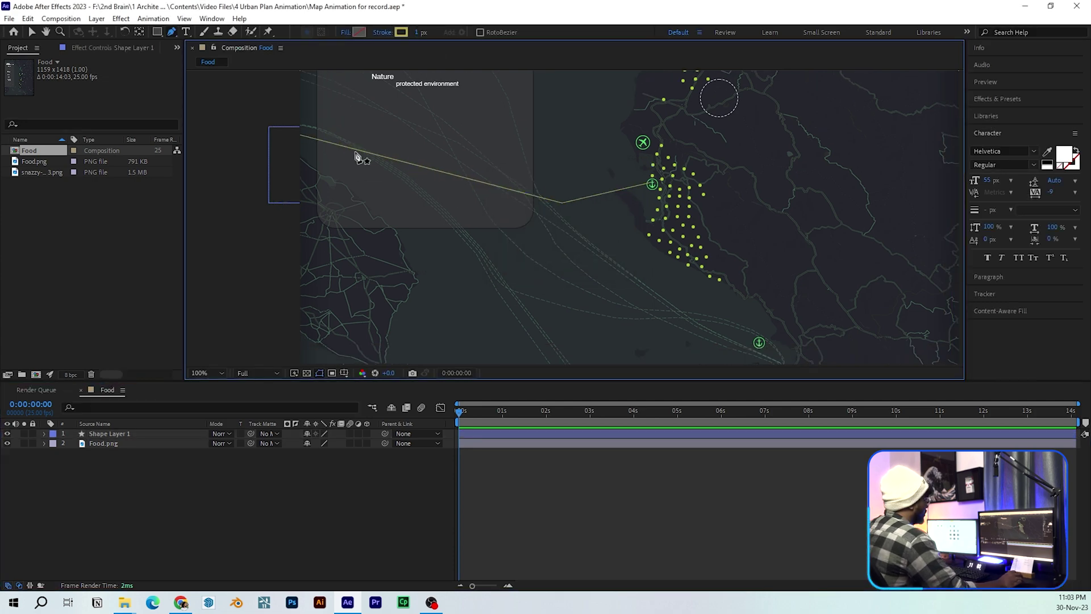
# Check the stroke color and stroke options without changing them.
pyautogui.click(401, 32)
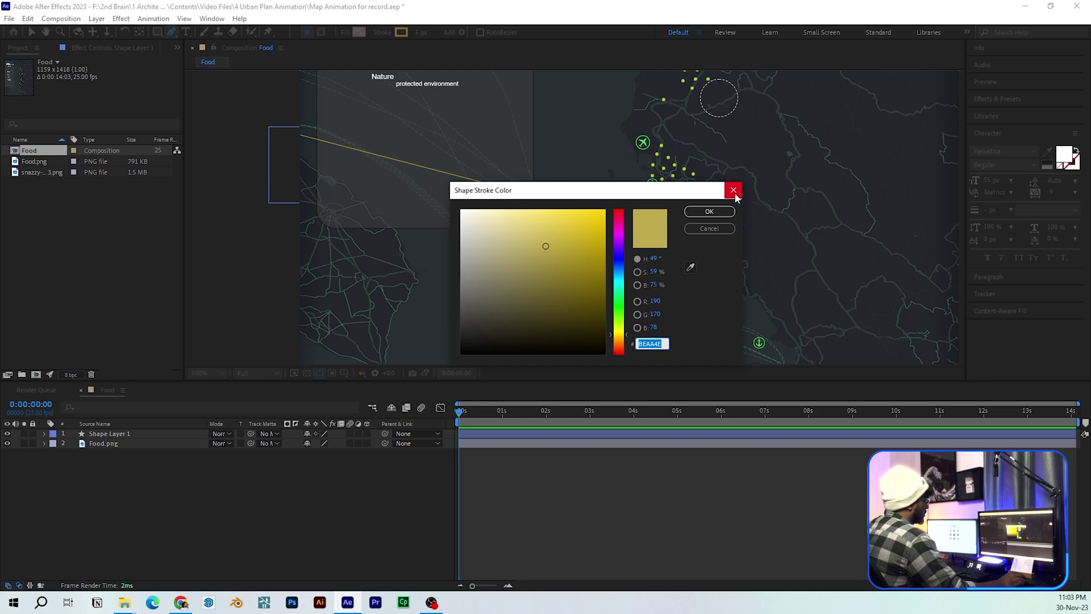
pyautogui.click(709, 228)
pyautogui.click(380, 33)
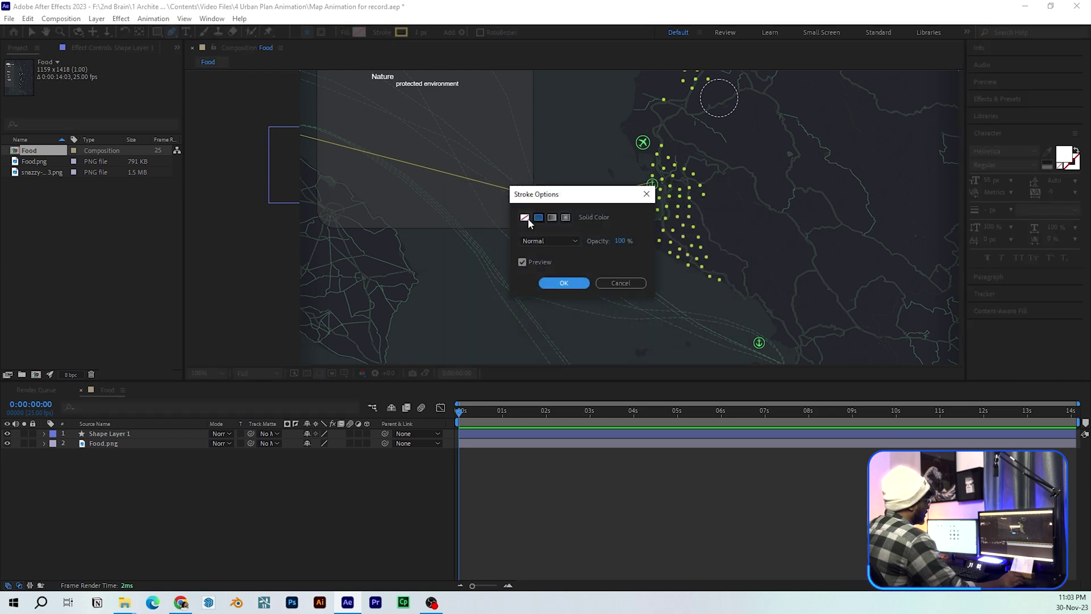
pyautogui.click(564, 282)
pyautogui.click(45, 433)
pyautogui.click(45, 433)
pyautogui.moveTo(376, 156); pyautogui.dragTo(416, 178)
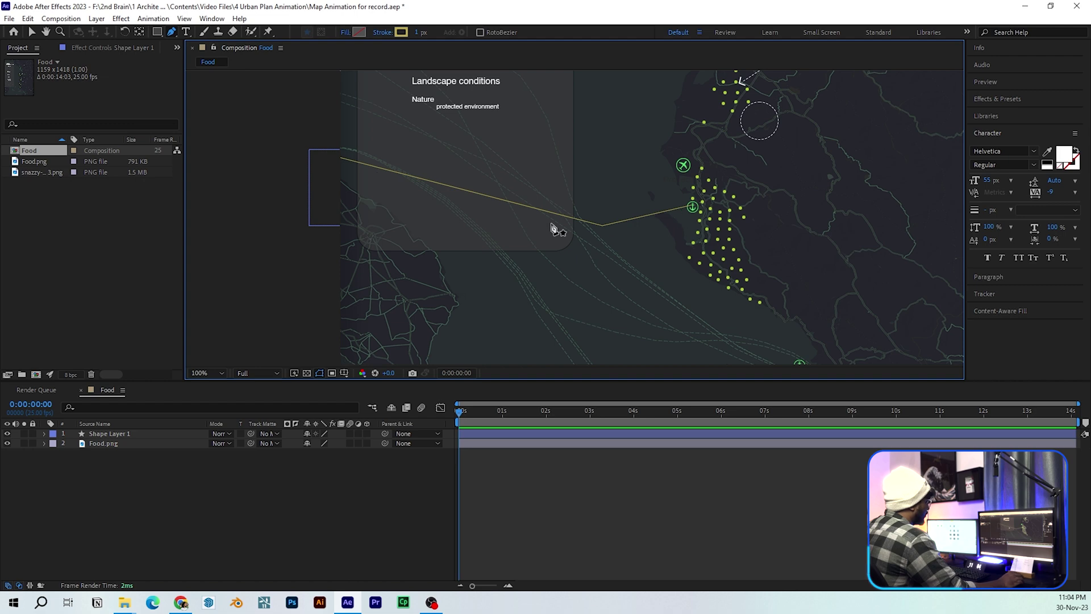
# Add dashes to Stroke 1 of Shape Layer 1 with a dash length of 5, and collapse the layer.
pyautogui.click(44, 433)
pyautogui.click(54, 443)
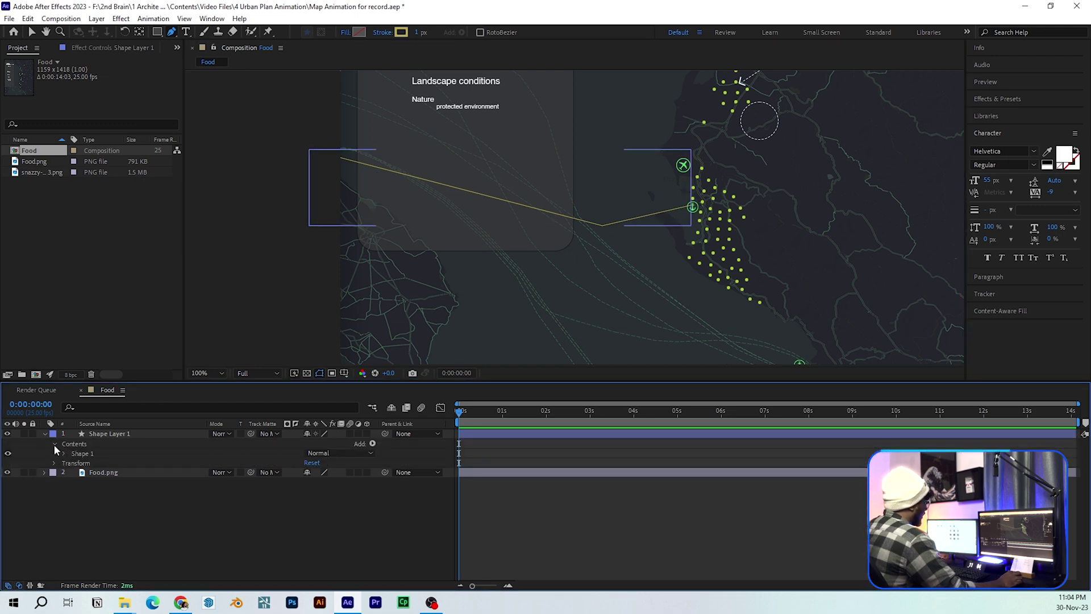
pyautogui.click(64, 452)
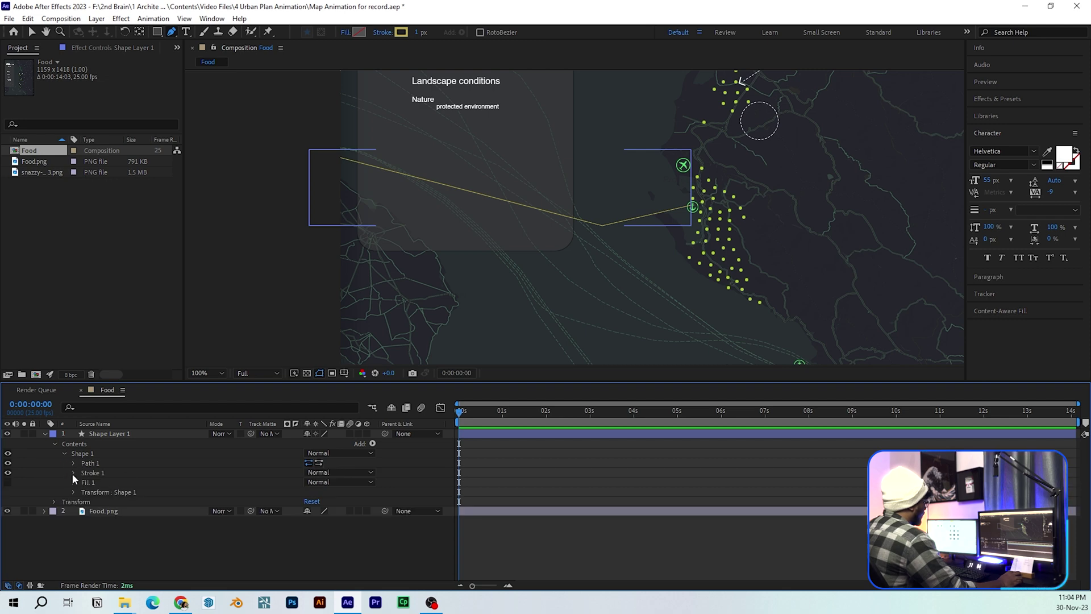
pyautogui.click(73, 472)
pyautogui.scroll(-2, 247, 504)
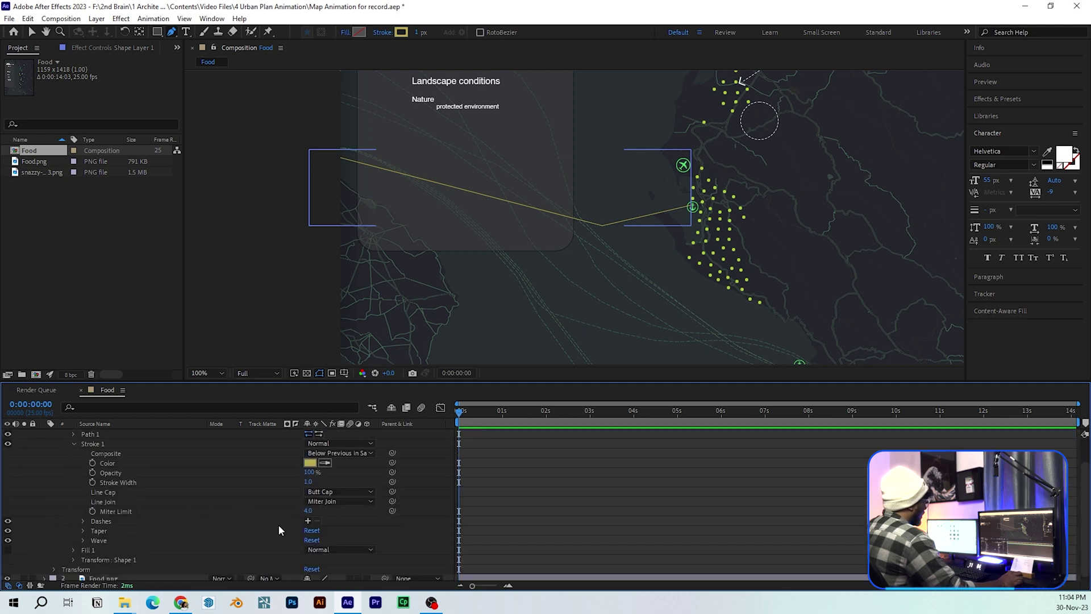
pyautogui.click(308, 521)
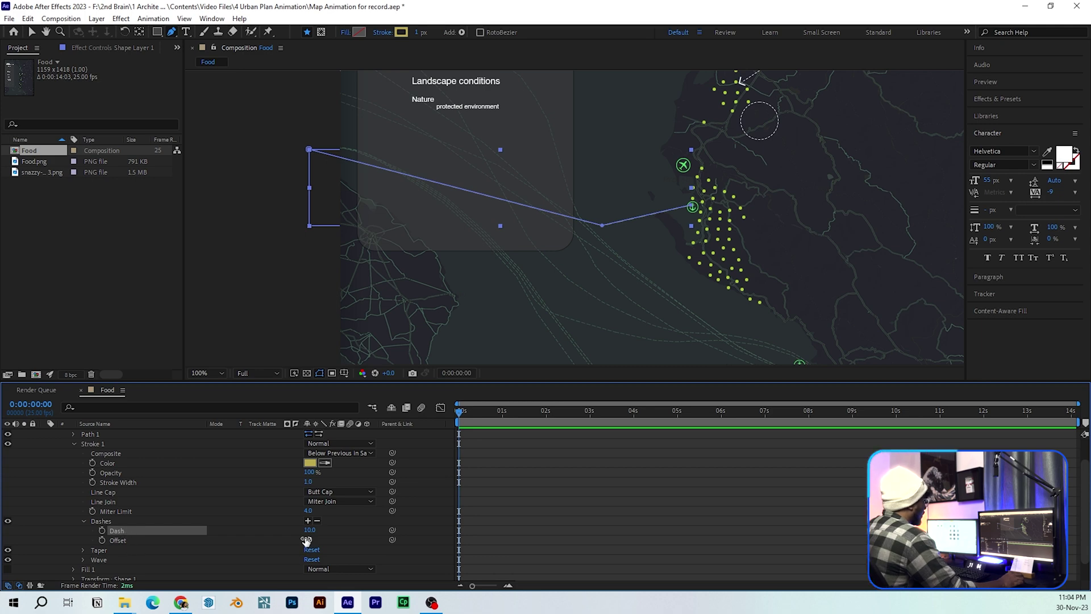
pyautogui.write('5')
pyautogui.press('Return')
pyautogui.press('v')
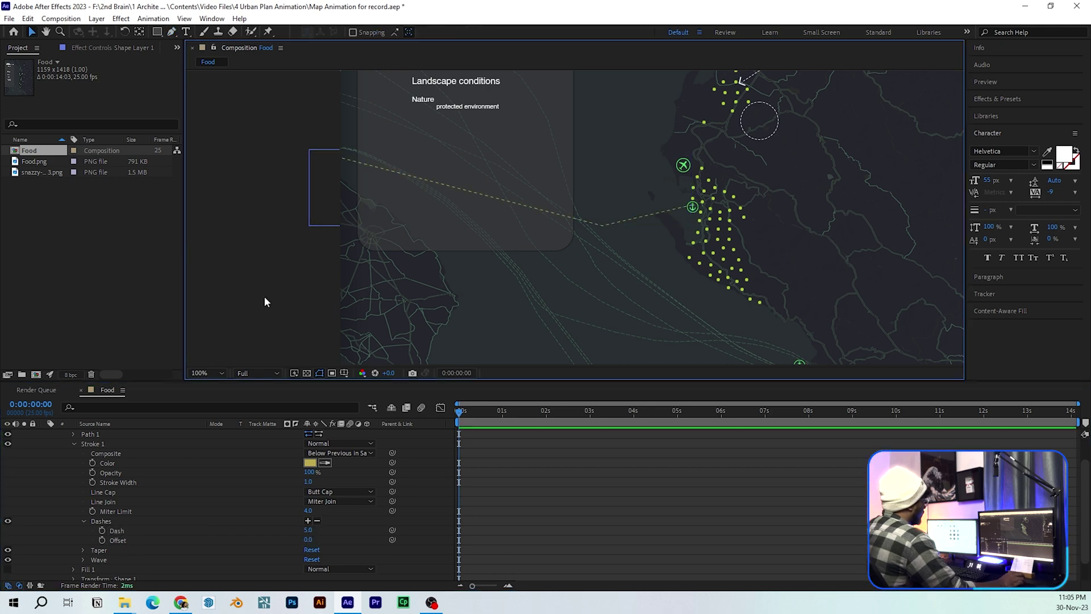
pyautogui.scroll(1, 74, 462)
pyautogui.click(46, 433)
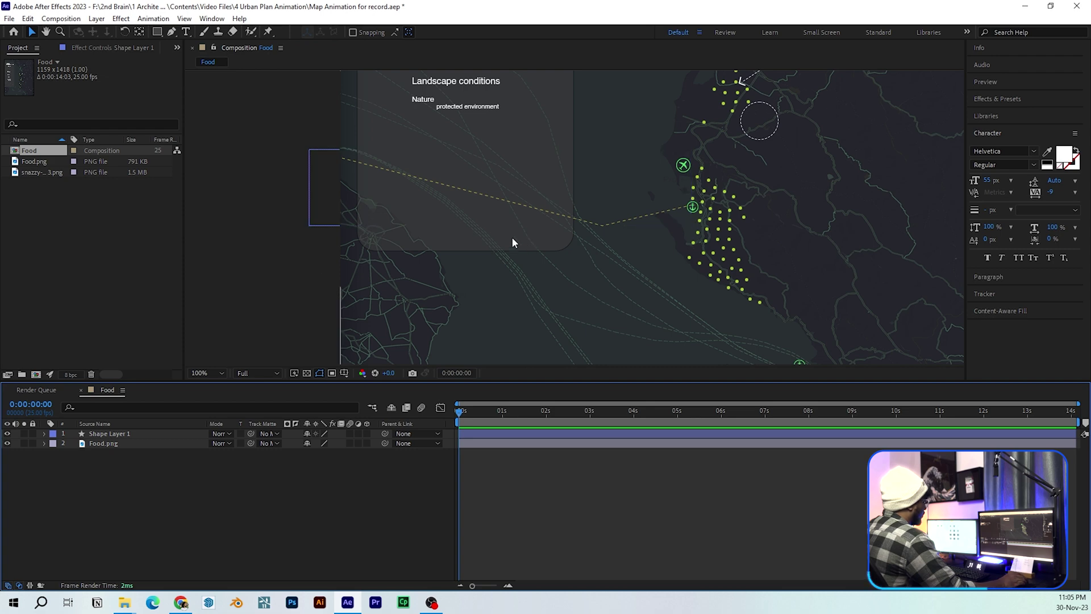
# Add Trim Paths to the contents of the dashed line's shape layer, with the playhead at the first frame.
pyautogui.moveTo(512, 236); pyautogui.dragTo(419, 207)
pyautogui.click(261, 529)
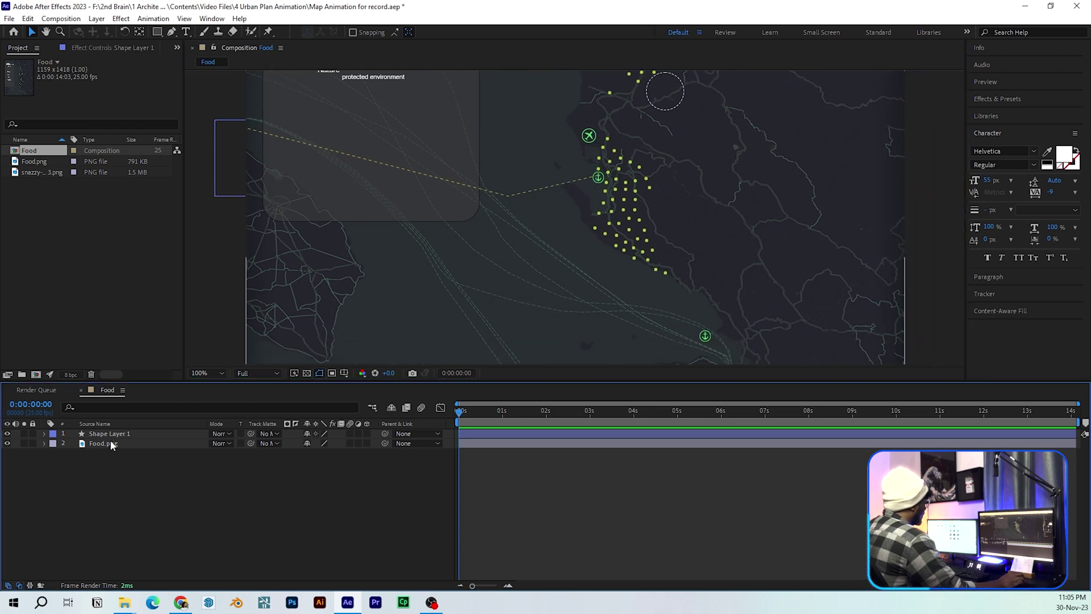
pyautogui.click(45, 434)
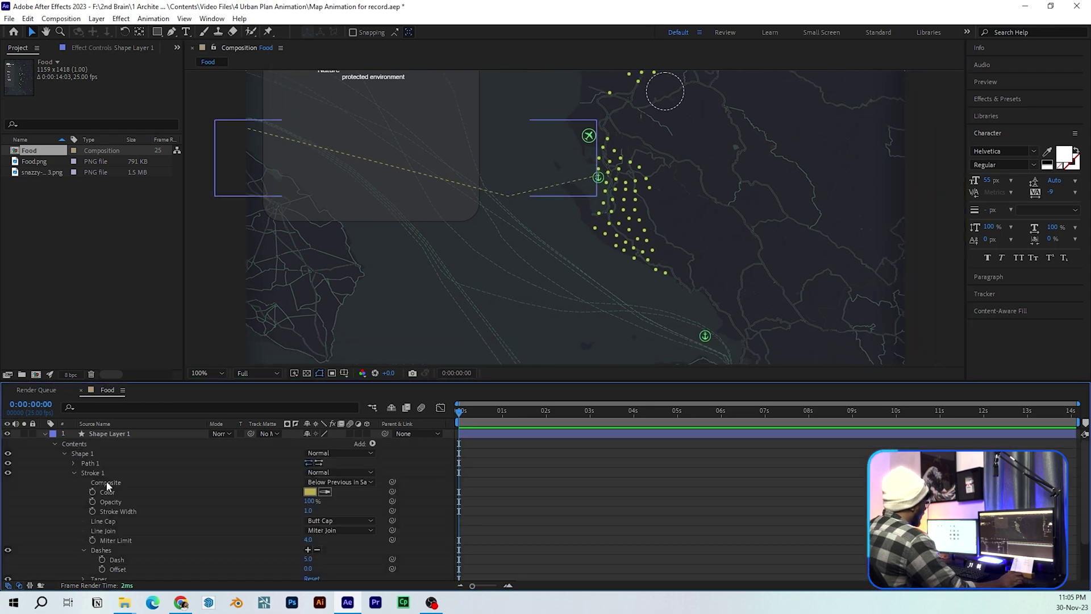
pyautogui.click(373, 444)
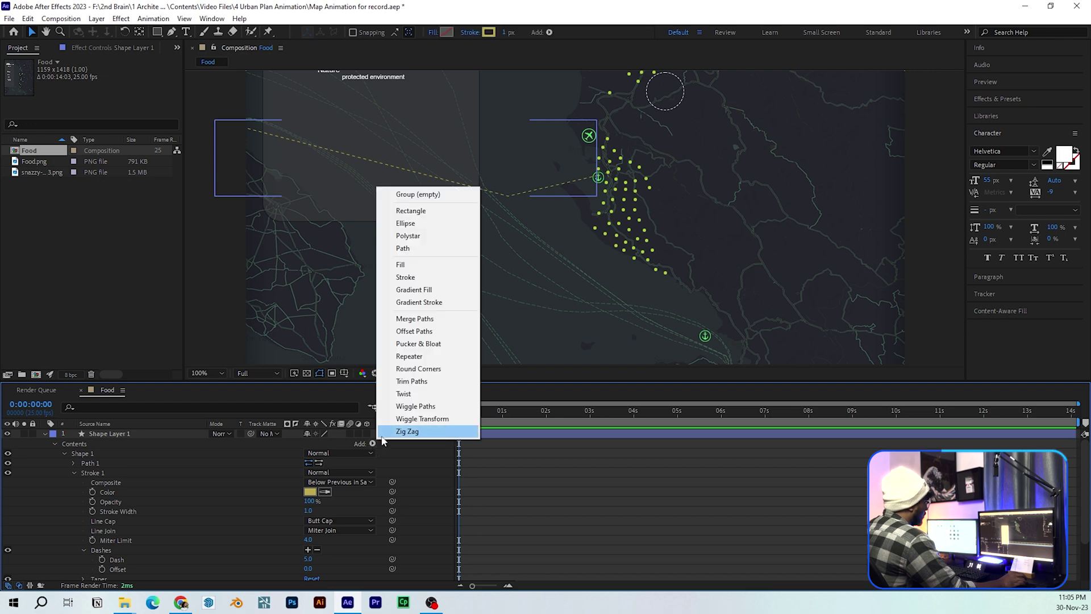
pyautogui.click(413, 381)
pyautogui.moveTo(460, 414)
pyautogui.mouseDown()
pyautogui.moveTo(489, 411)
pyautogui.moveTo(458, 413)
pyautogui.mouseUp()
pyautogui.scroll(2, 341, 469)
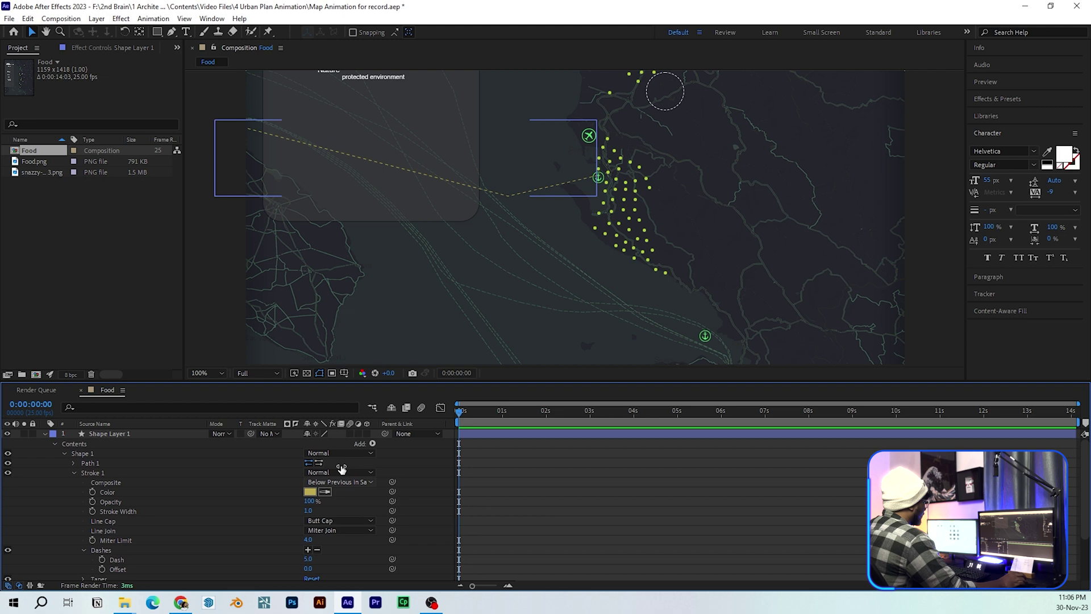
# Enable keyframes for Start and End of Trim Paths 1 on Shape Layer 1 at the first frame.
pyautogui.scroll(-3, 110, 491)
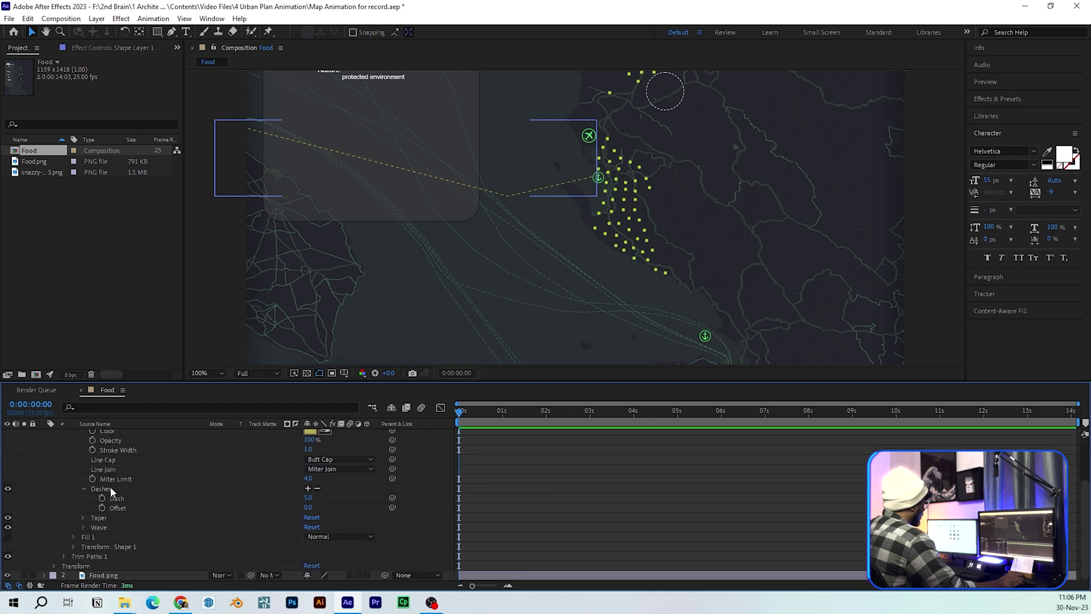
pyautogui.click(63, 556)
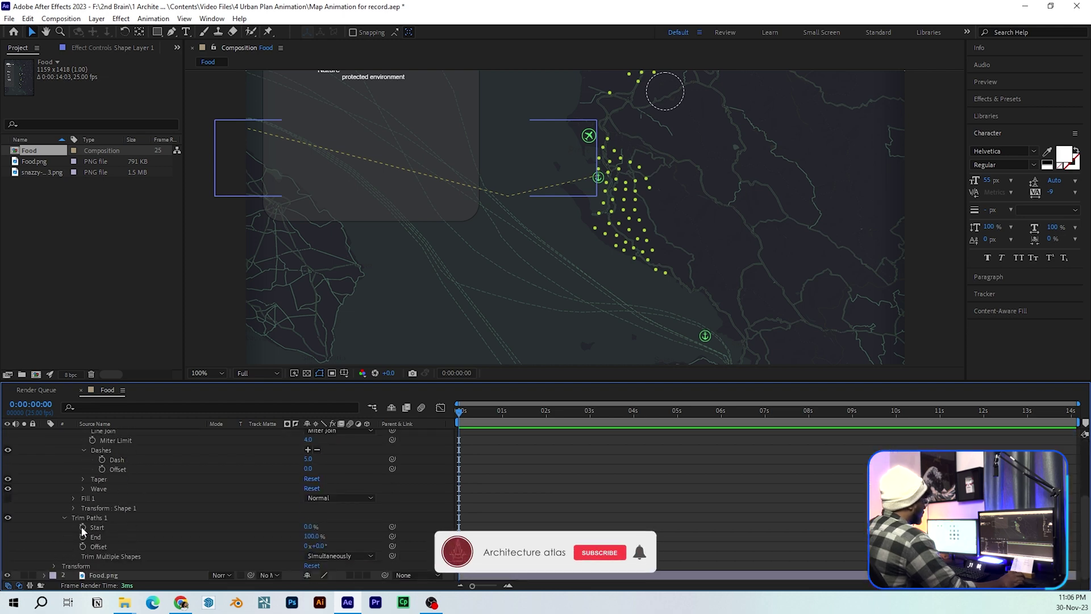
pyautogui.click(82, 527)
pyautogui.click(82, 537)
pyautogui.press('=')
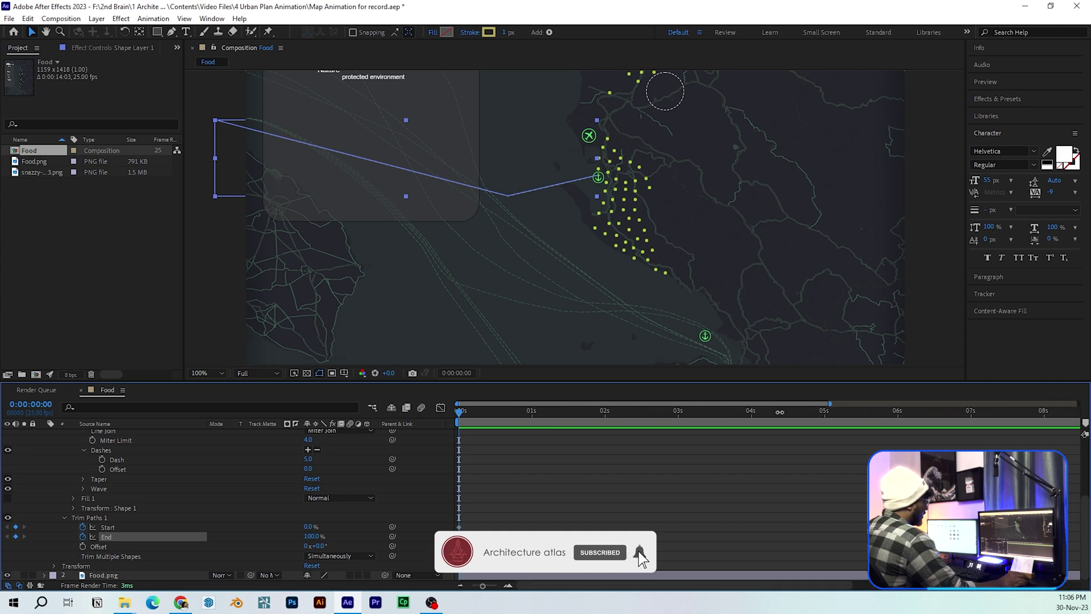
# Set the End of Trim Paths 1 to 0% at the first frame.
pyautogui.moveTo(780, 411); pyautogui.dragTo(539, 411)
pyautogui.click(461, 430)
pyautogui.moveTo(474, 405)
pyautogui.mouseDown()
pyautogui.moveTo(494, 409)
pyautogui.moveTo(472, 414)
pyautogui.mouseUp()
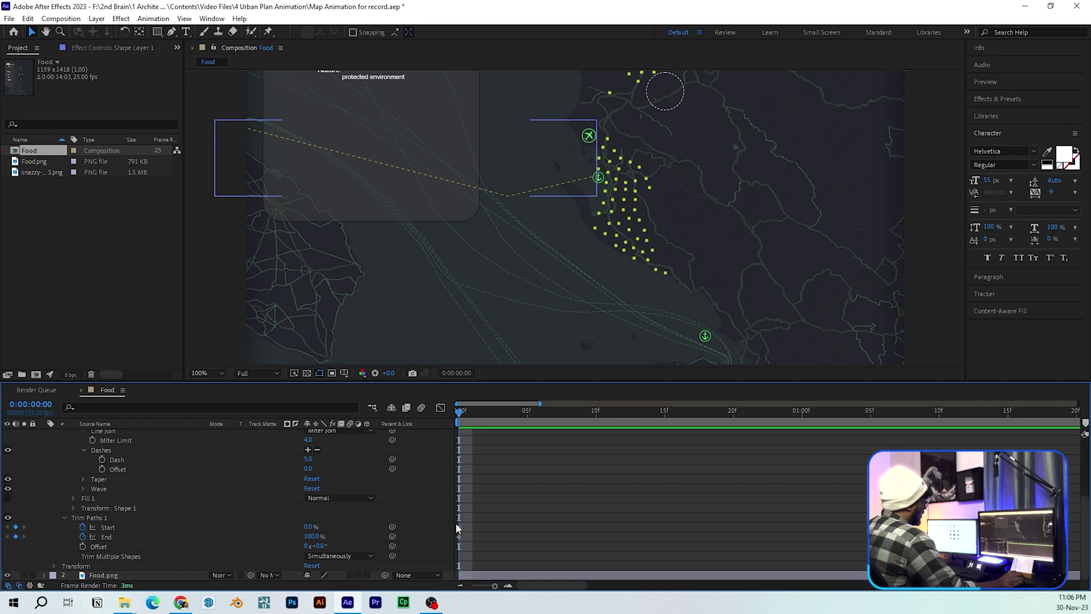
pyautogui.moveTo(311, 536); pyautogui.dragTo(238, 536)
pyautogui.click(278, 220)
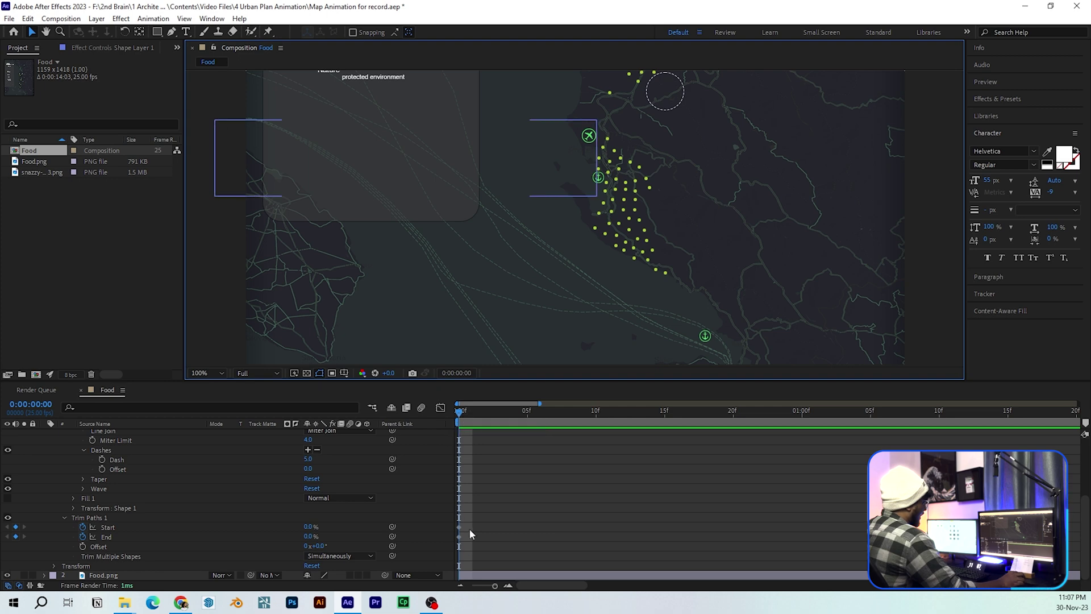
# Keyframe the End of Trim Paths 1 at 100% at the 3-second mark.
pyautogui.click(597, 410)
pyautogui.moveTo(601, 411); pyautogui.dragTo(720, 411)
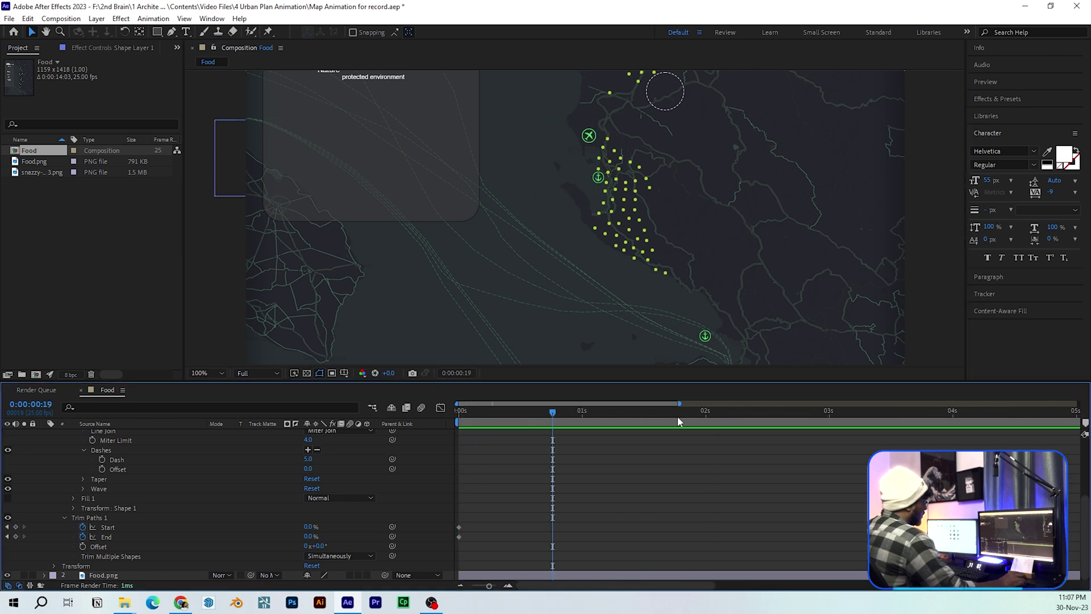
pyautogui.moveTo(859, 420); pyautogui.dragTo(830, 414)
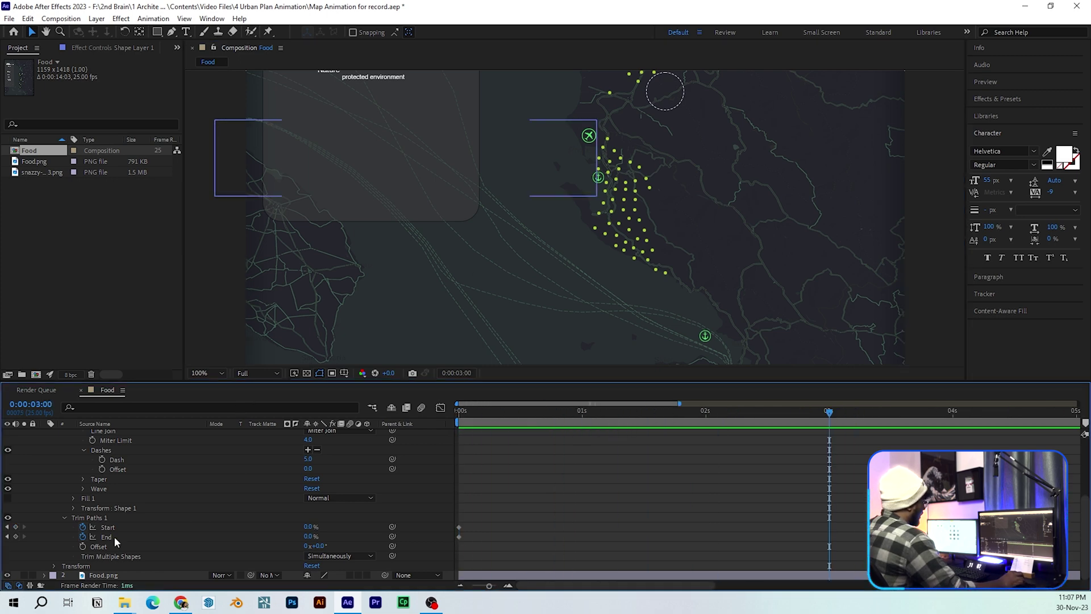
pyautogui.moveTo(309, 536); pyautogui.dragTo(433, 523)
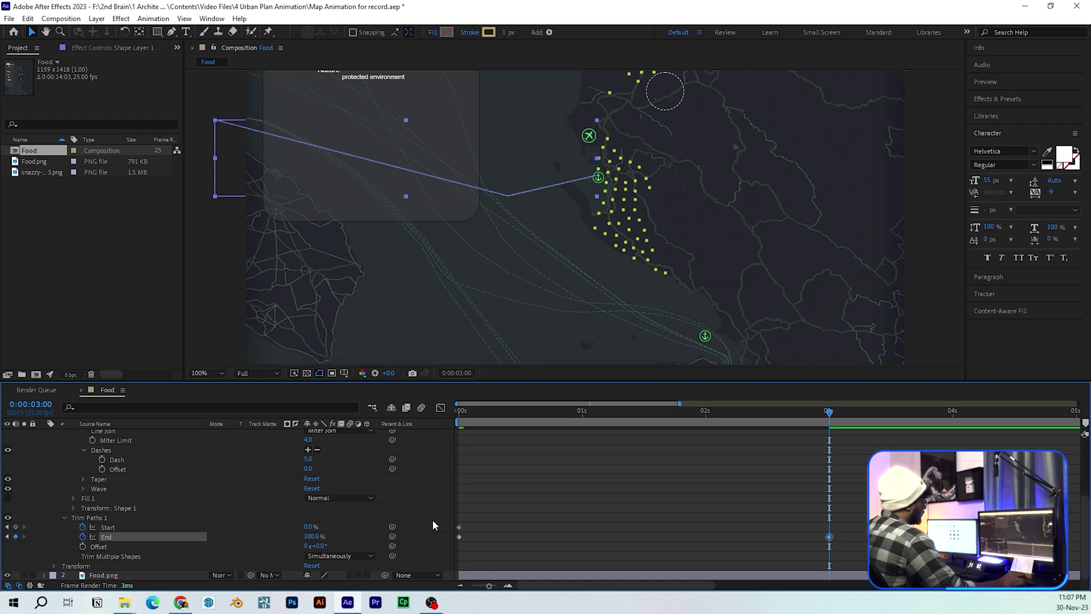
pyautogui.click(211, 303)
# Preview the route line's drawing animation from the first frame.
pyautogui.moveTo(614, 424); pyautogui.dragTo(448, 420)
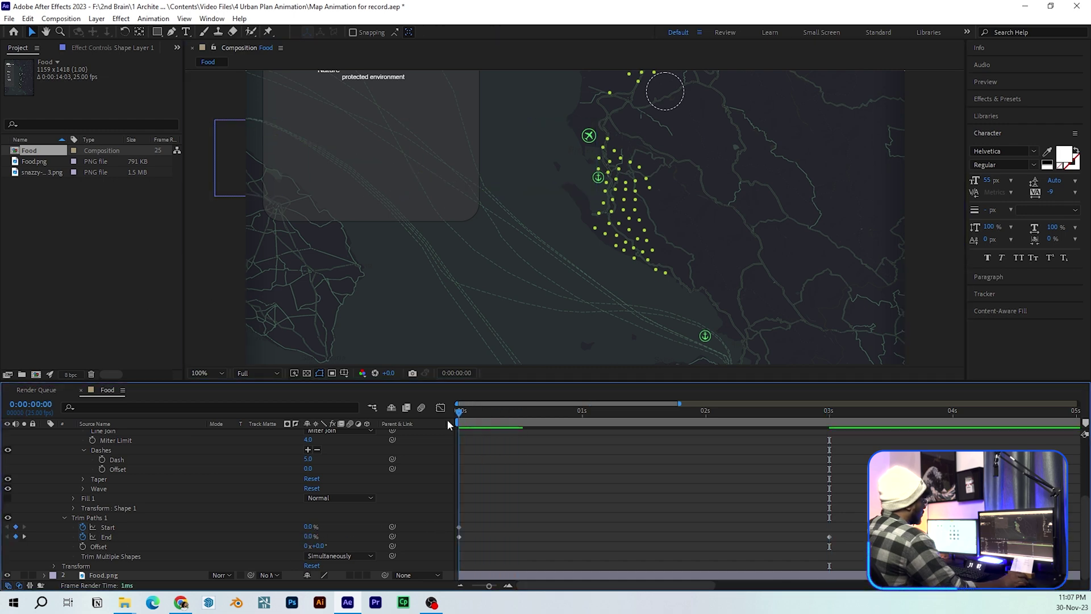
pyautogui.click(220, 294)
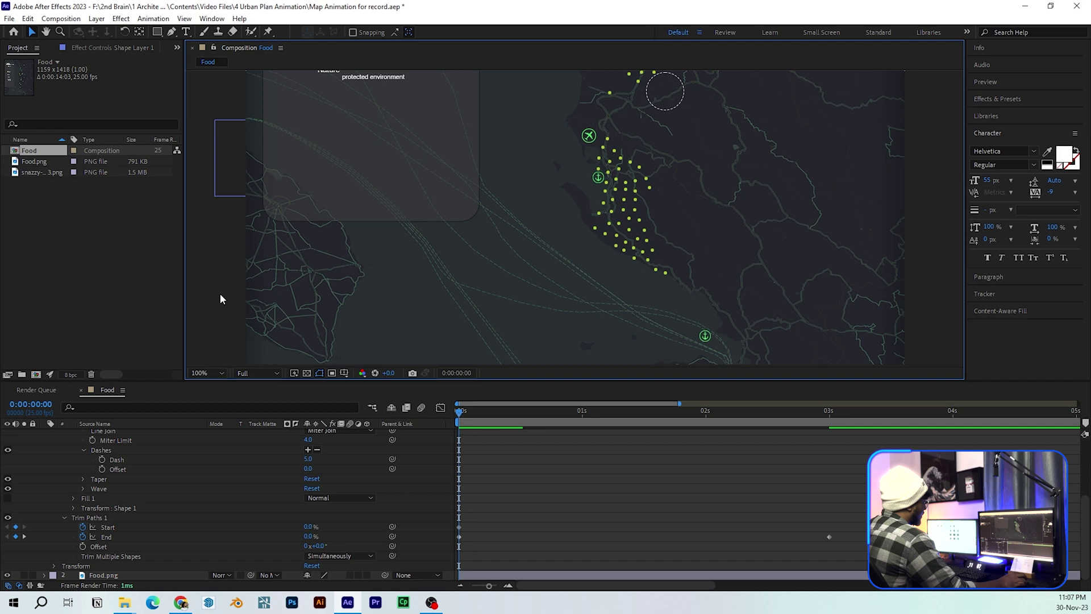
pyautogui.press('space')
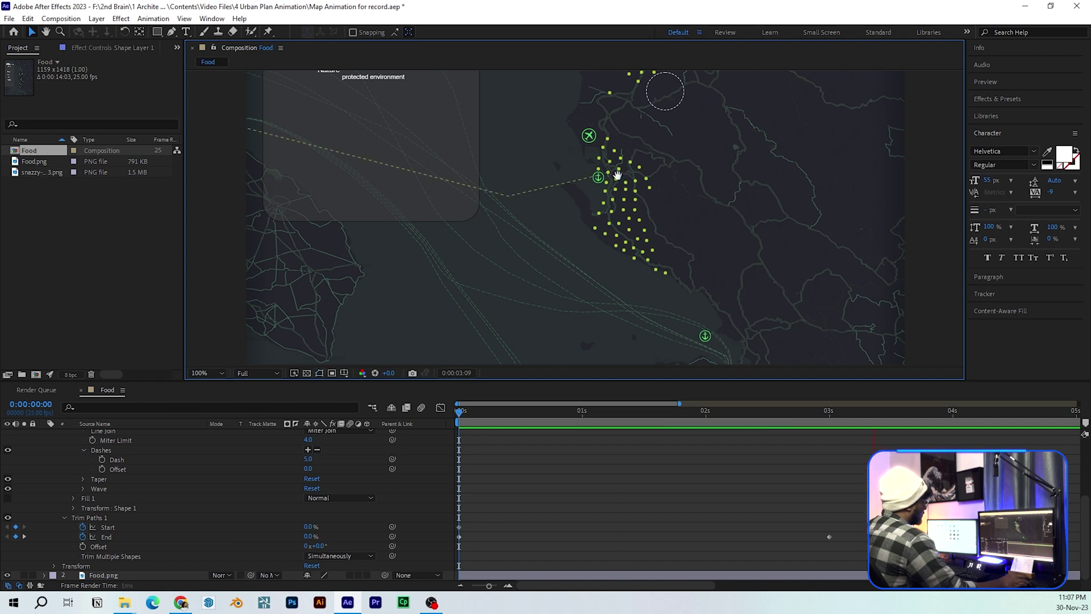
pyautogui.press('space')
pyautogui.moveTo(745, 423); pyautogui.dragTo(452, 426)
pyautogui.click(212, 268)
pyautogui.press('space')
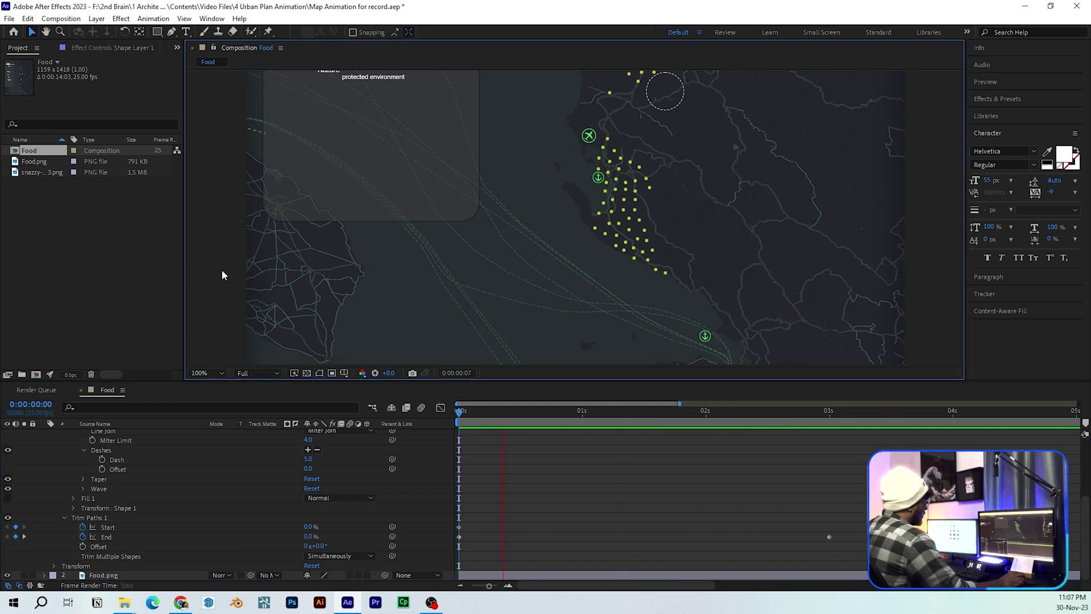
pyautogui.press('space')
# Scrub towards the route line's end keyframe and play back the animation of both dashed routes.
pyautogui.moveTo(679, 403); pyautogui.dragTo(824, 403)
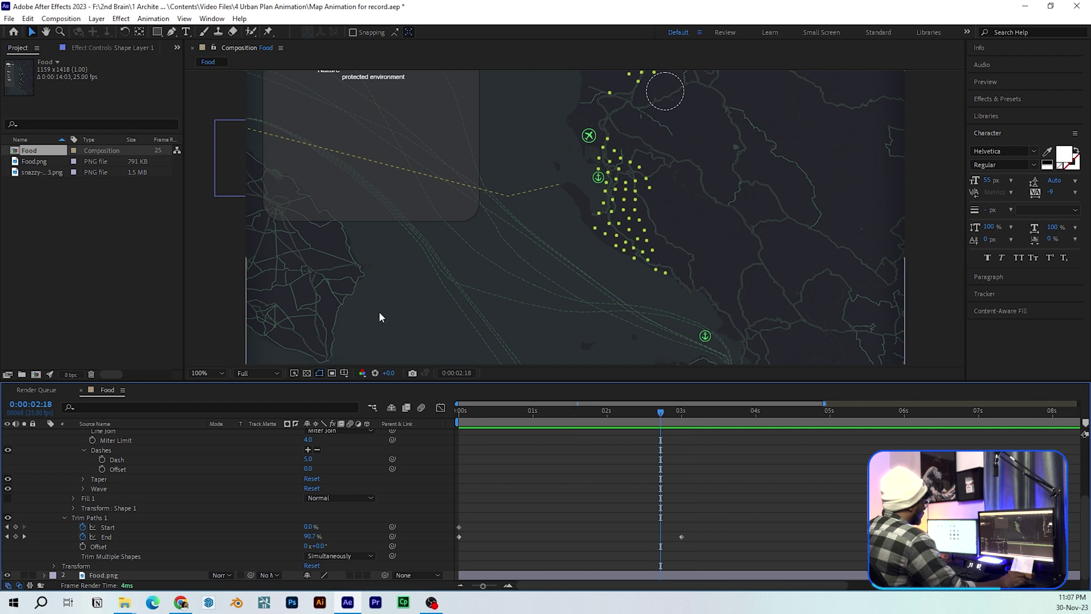
pyautogui.moveTo(664, 417); pyautogui.dragTo(684, 411)
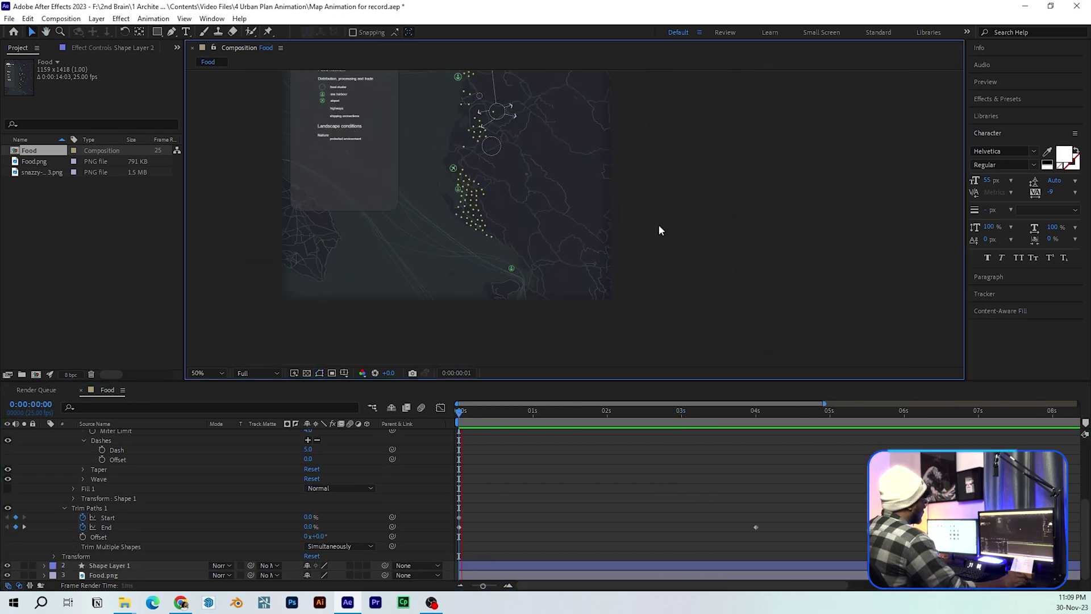
pyautogui.press('space')
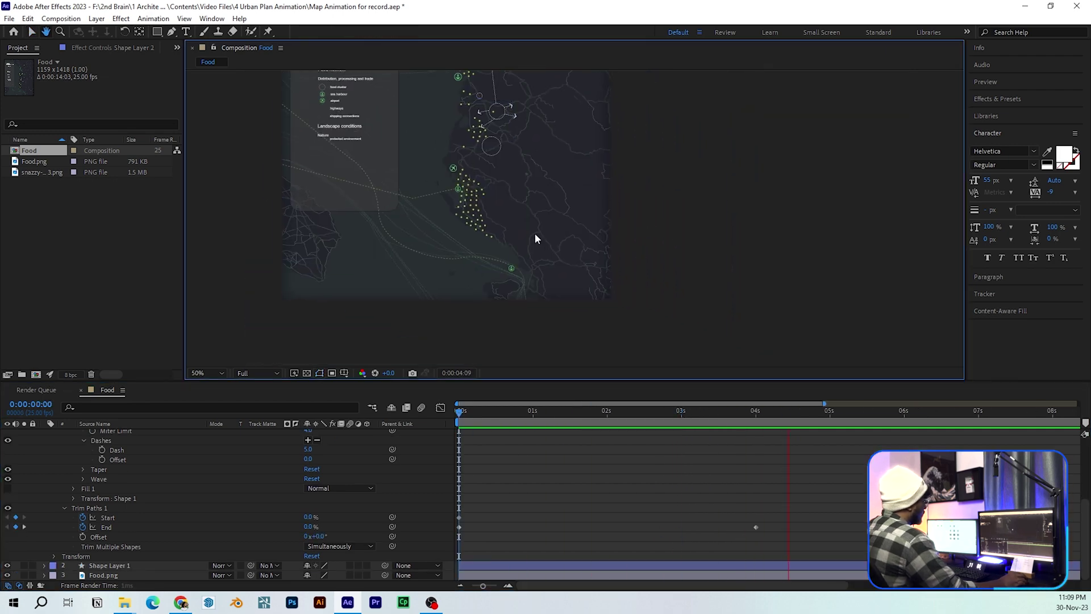
pyautogui.moveTo(534, 233); pyautogui.dragTo(616, 242)
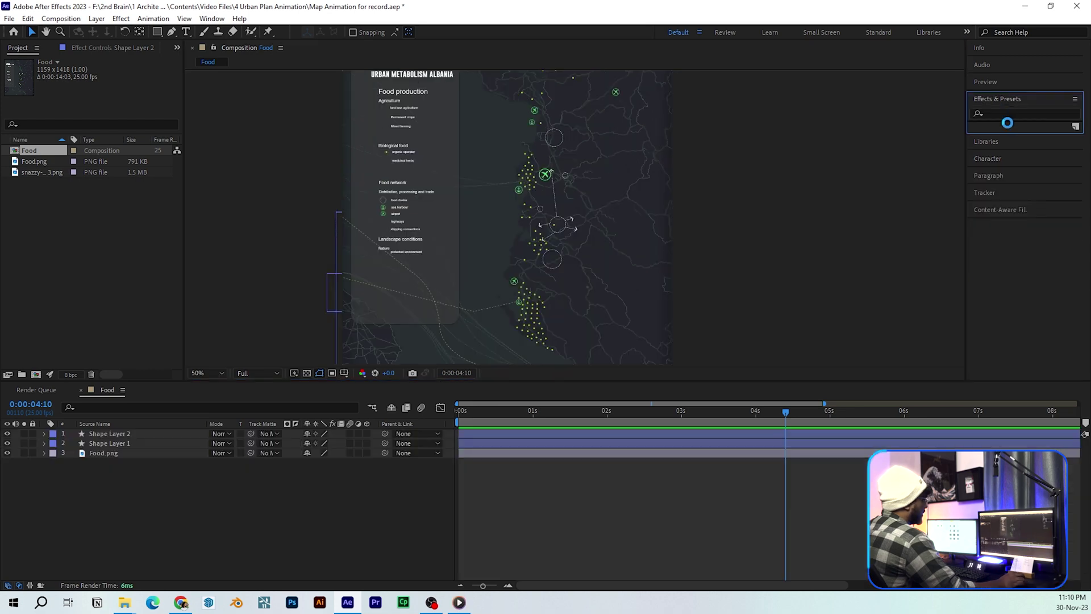
# Find the Glow effect by searching "glow" and apply it to Shape Layer 2 and Shape Layer 1.
pyautogui.write('glow')
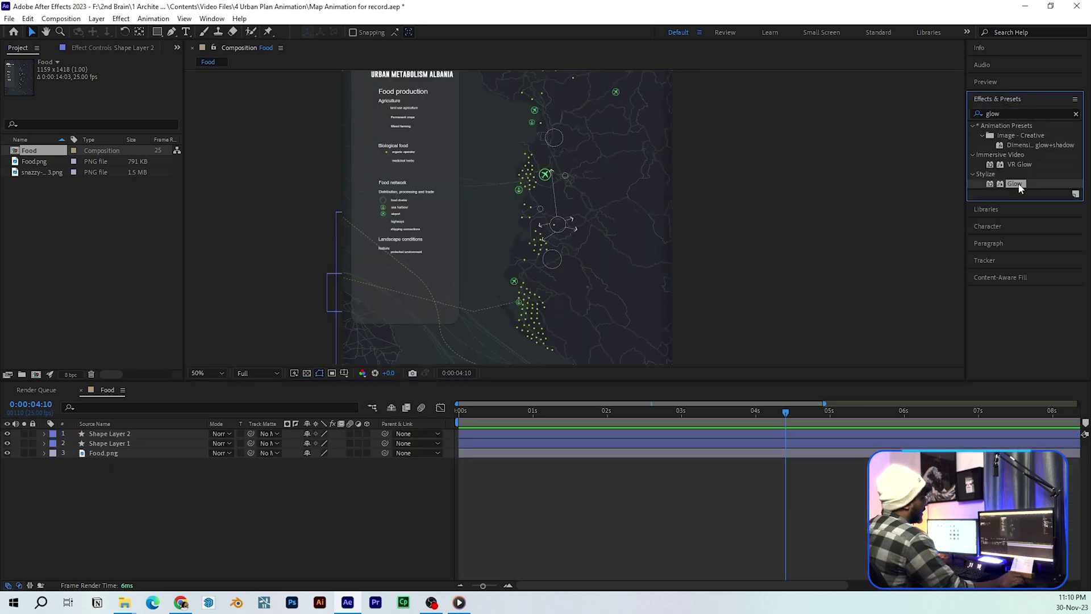
pyautogui.moveTo(1015, 183); pyautogui.dragTo(154, 434)
pyautogui.click(153, 443)
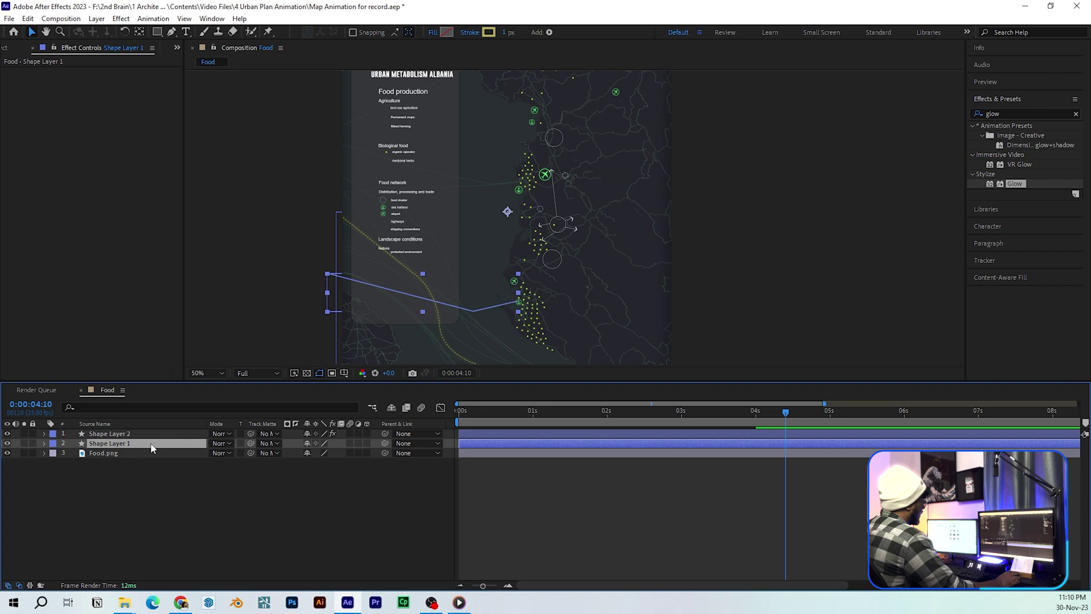
pyautogui.doubleClick(1017, 184)
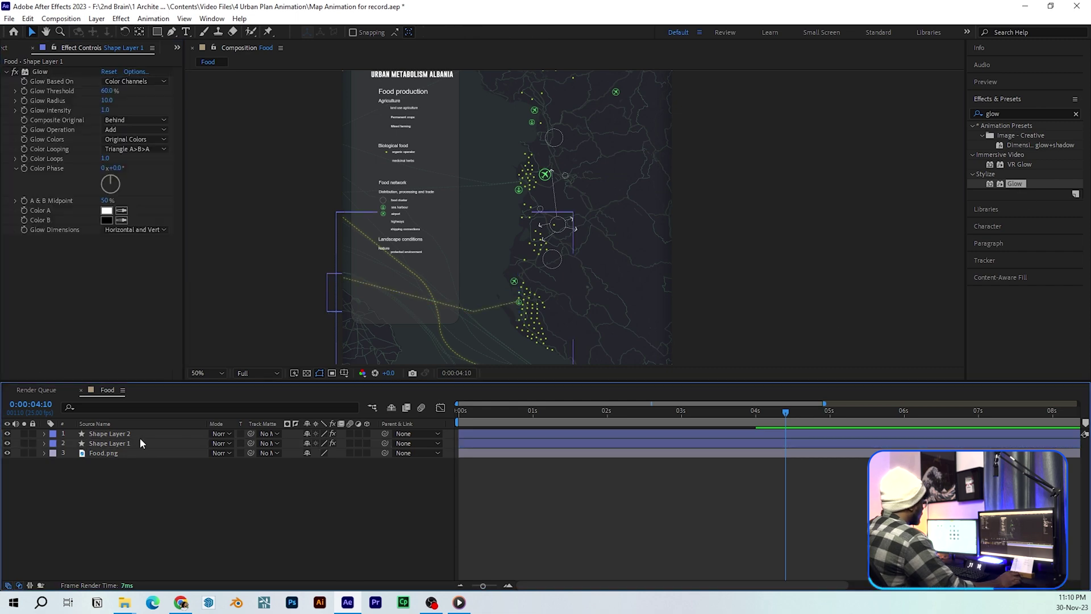
# Compare Shape Layer 1's route with Glow off and on, and adjust its Glow Intensity.
pyautogui.scroll(2, 262, 187)
pyautogui.click(261, 187)
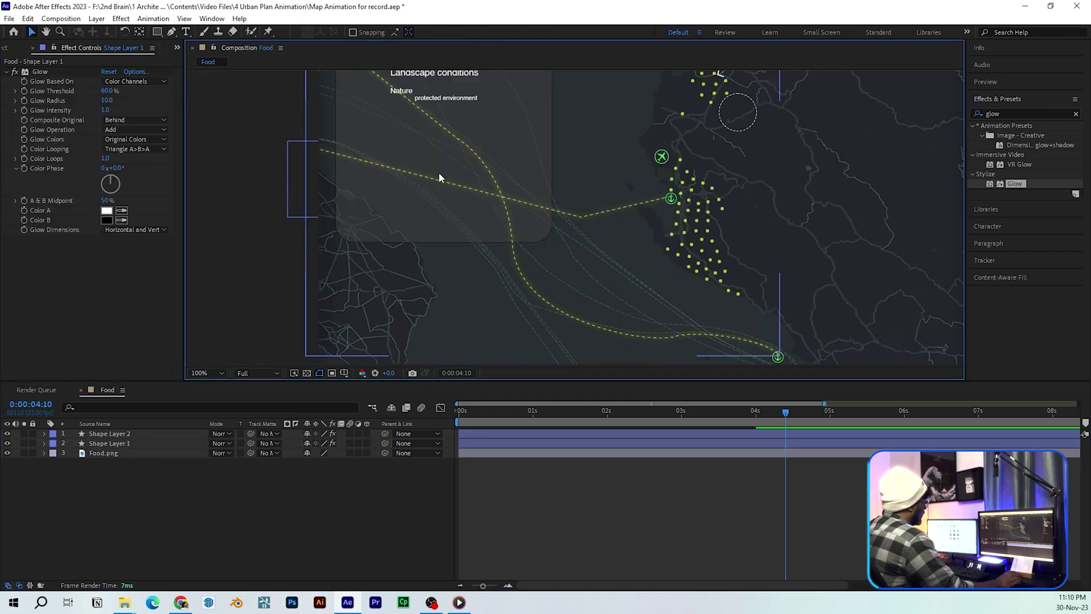
pyautogui.click(15, 72)
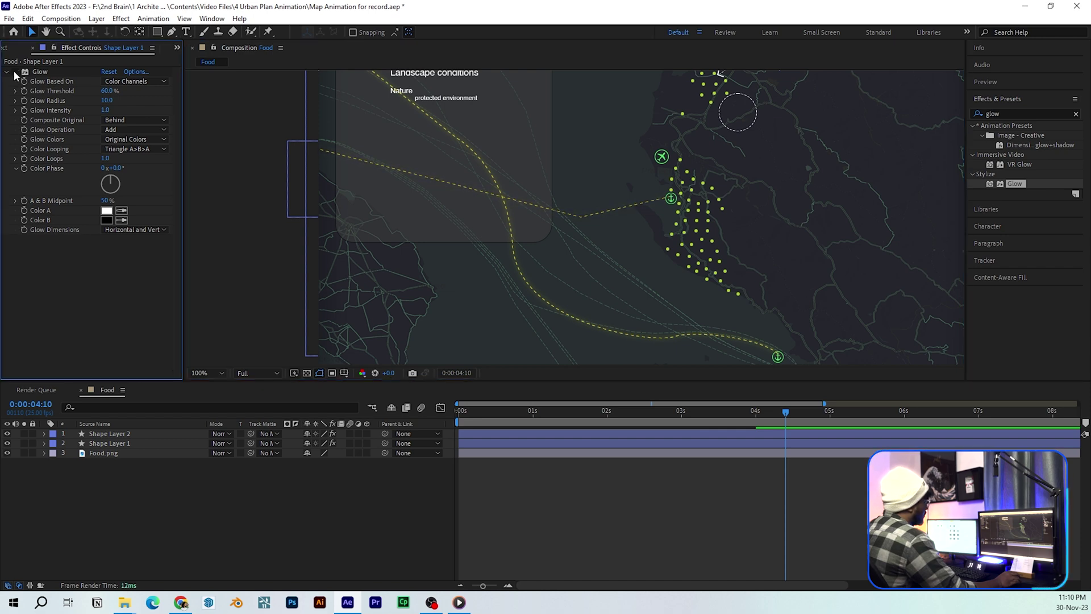
pyautogui.click(15, 72)
pyautogui.moveTo(105, 111); pyautogui.dragTo(135, 129)
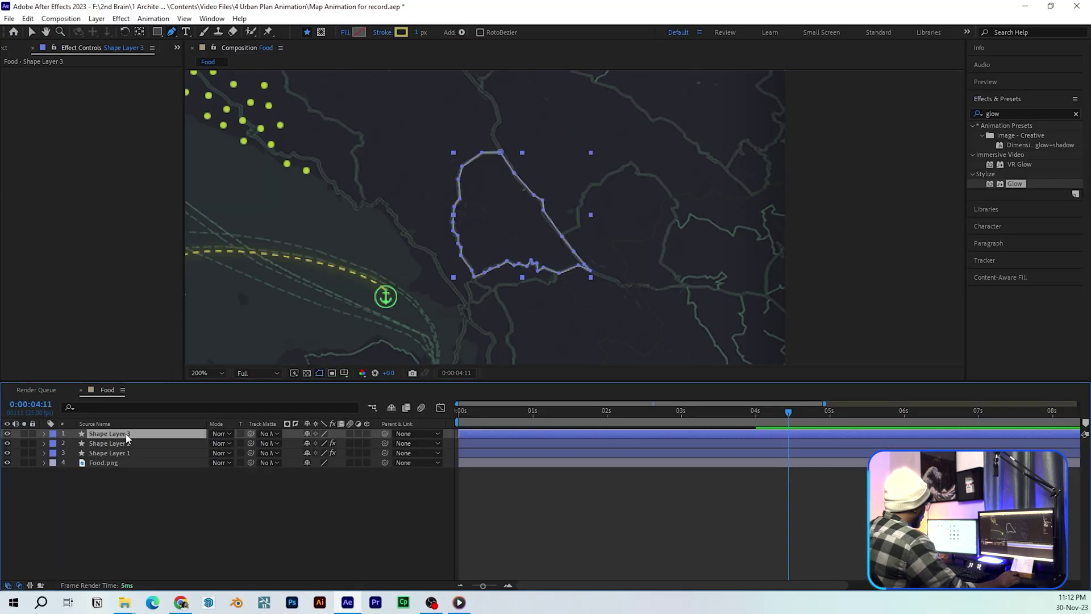
# Rename the traced region's shape layer, Shape Layer 3, as Outline.
pyautogui.rightClick(128, 433)
pyautogui.click(155, 400)
pyautogui.write('Outl')
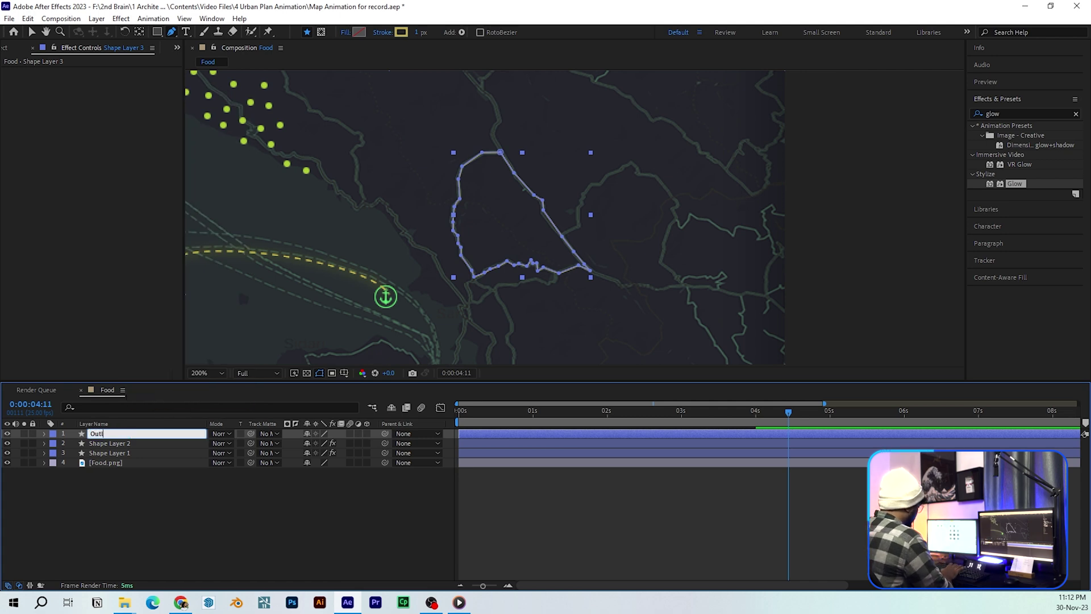
pyautogui.write('ine')
pyautogui.press('Return')
# Duplicate the Outline layer and rename the copy as Fill.
pyautogui.hotkey('ctrl', 'd')
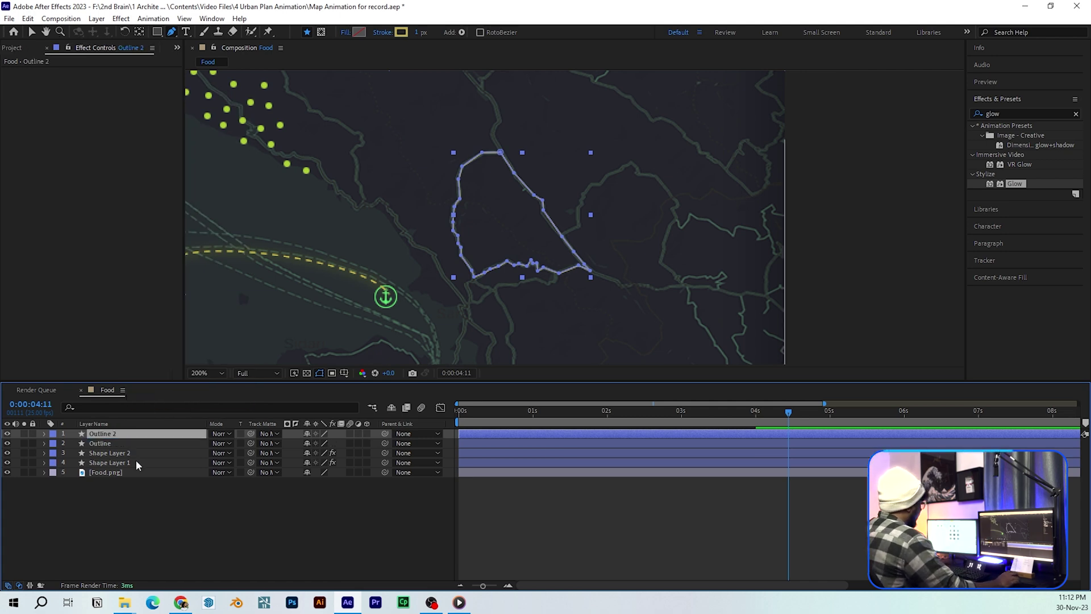
pyautogui.hscroll(1, 125, 436)
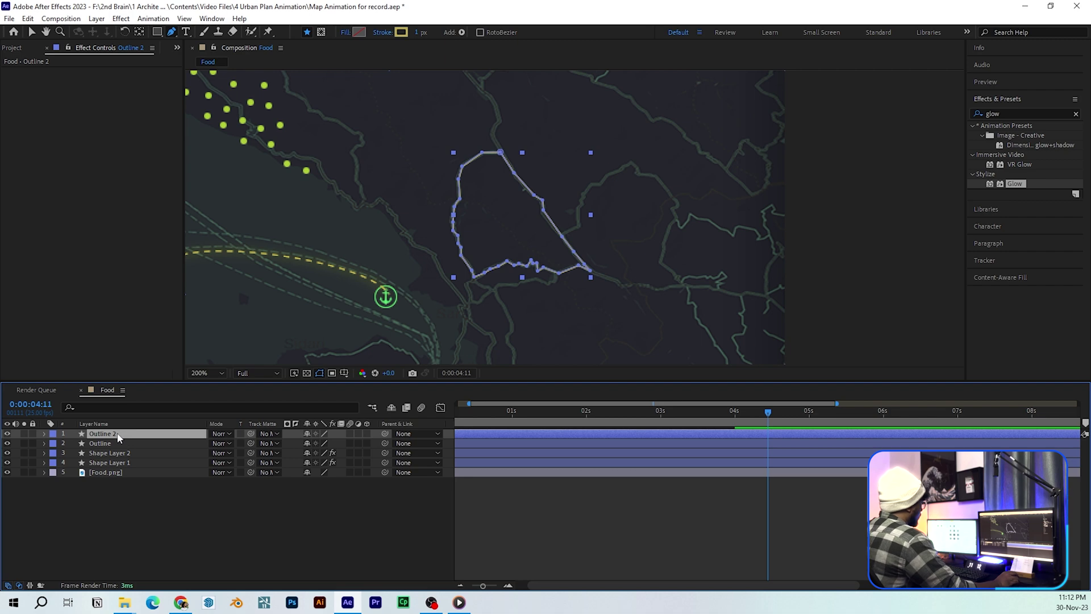
pyautogui.rightClick(118, 435)
pyautogui.click(144, 400)
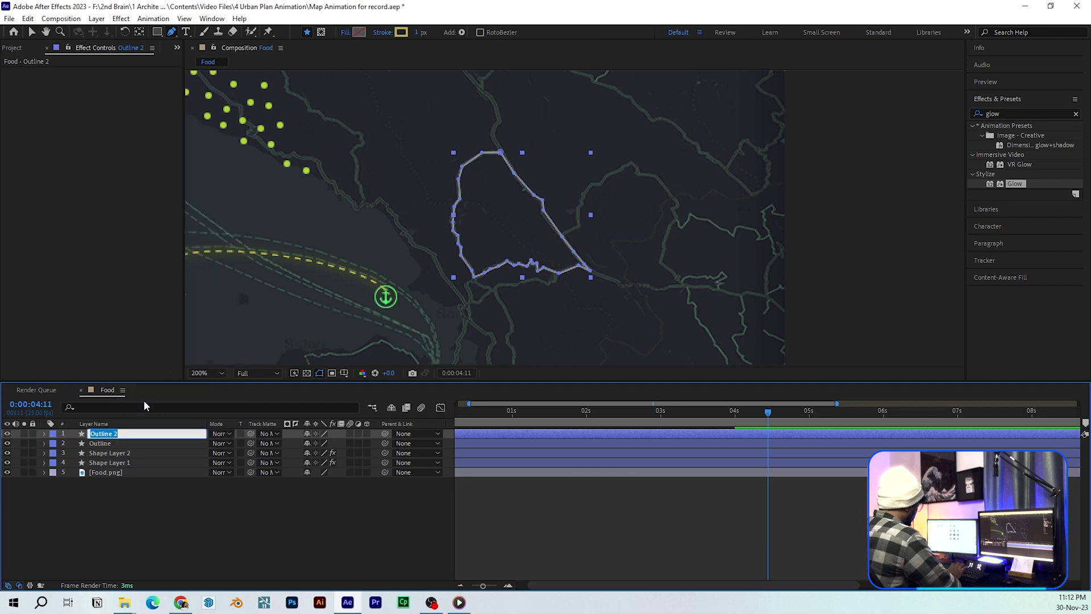
pyautogui.write('Fill')
pyautogui.press('Return')
# Place the Fill layer below Outline in the layer stack and hide Fill.
pyautogui.moveTo(154, 434); pyautogui.dragTo(151, 448)
pyautogui.click(136, 435)
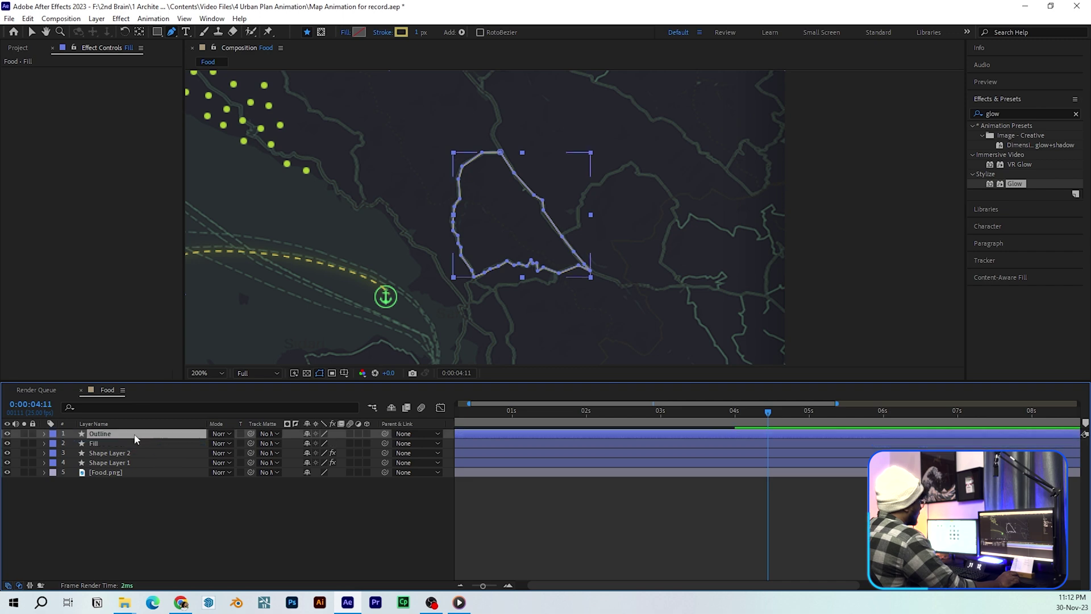
pyautogui.click(8, 443)
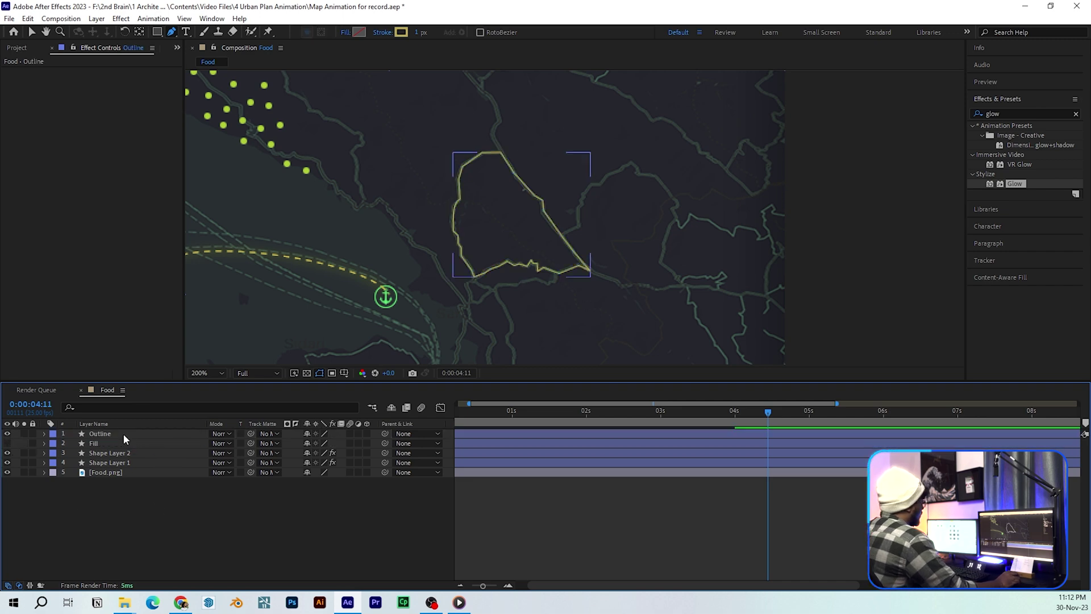
# Set the Outline layer's stroke color to white and deselect the layer.
pyautogui.click(125, 434)
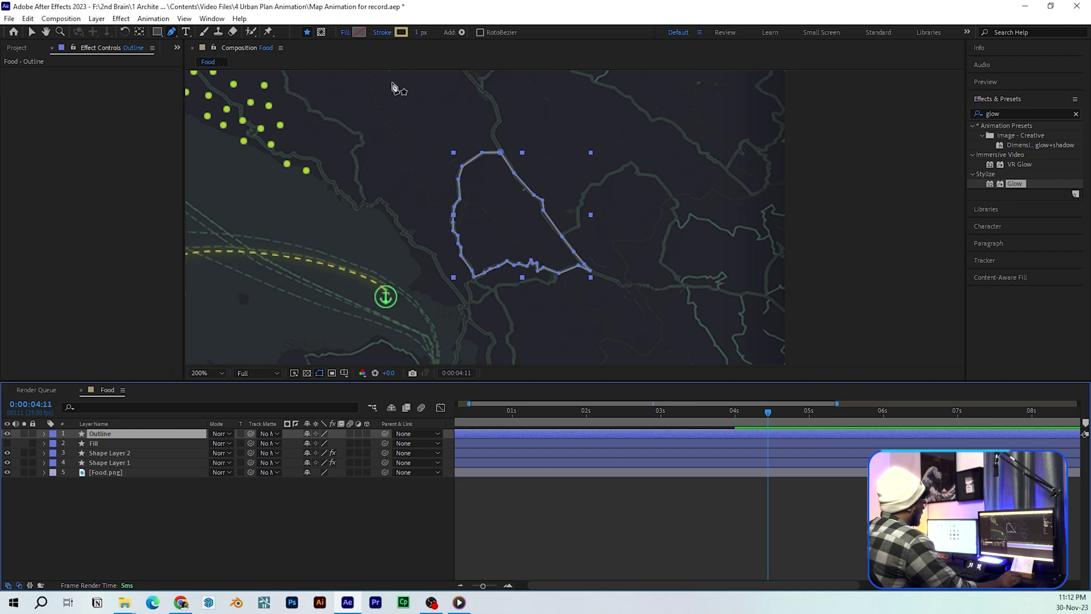
pyautogui.click(400, 33)
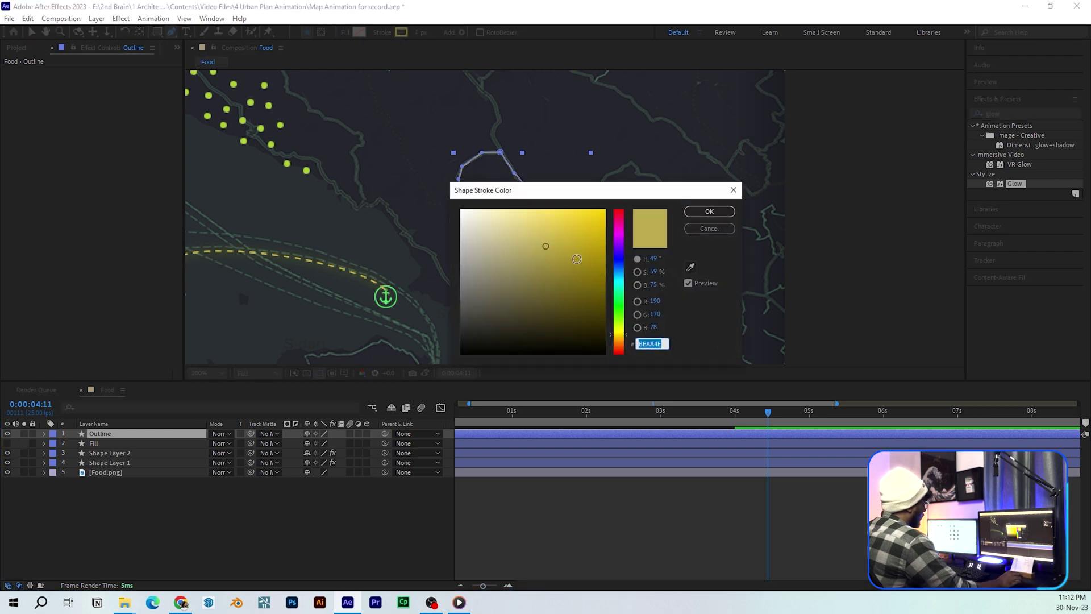
pyautogui.moveTo(576, 259); pyautogui.dragTo(431, 200)
pyautogui.click(716, 214)
pyautogui.click(558, 535)
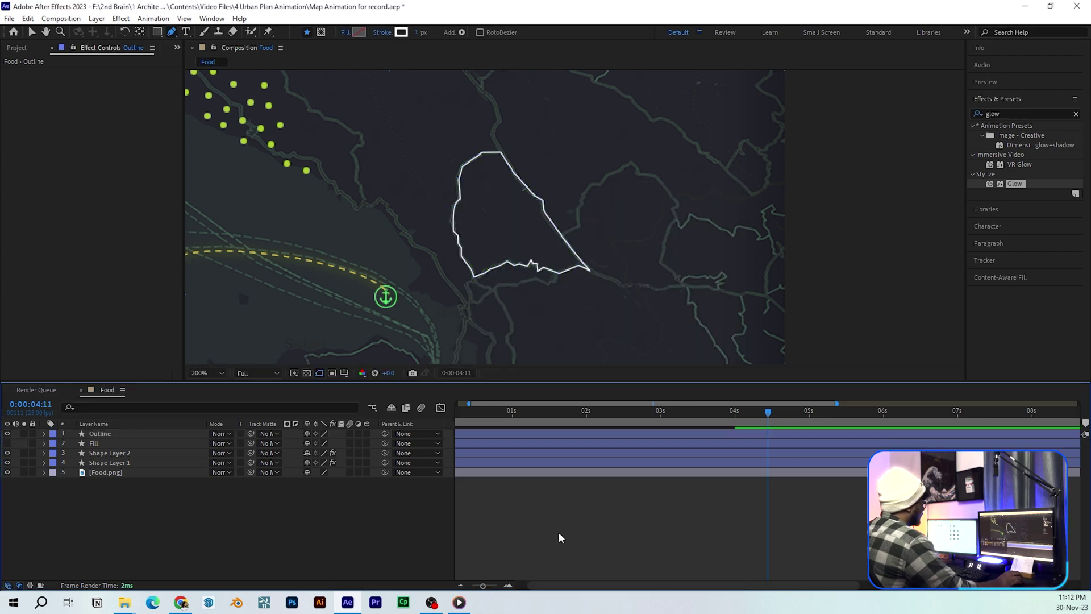
# Add Trim Paths to the Outline layer's contents and expand its properties, with the playhead at 1 second.
pyautogui.moveTo(509, 247); pyautogui.dragTo(599, 235)
pyautogui.hscroll(4, 650, 158)
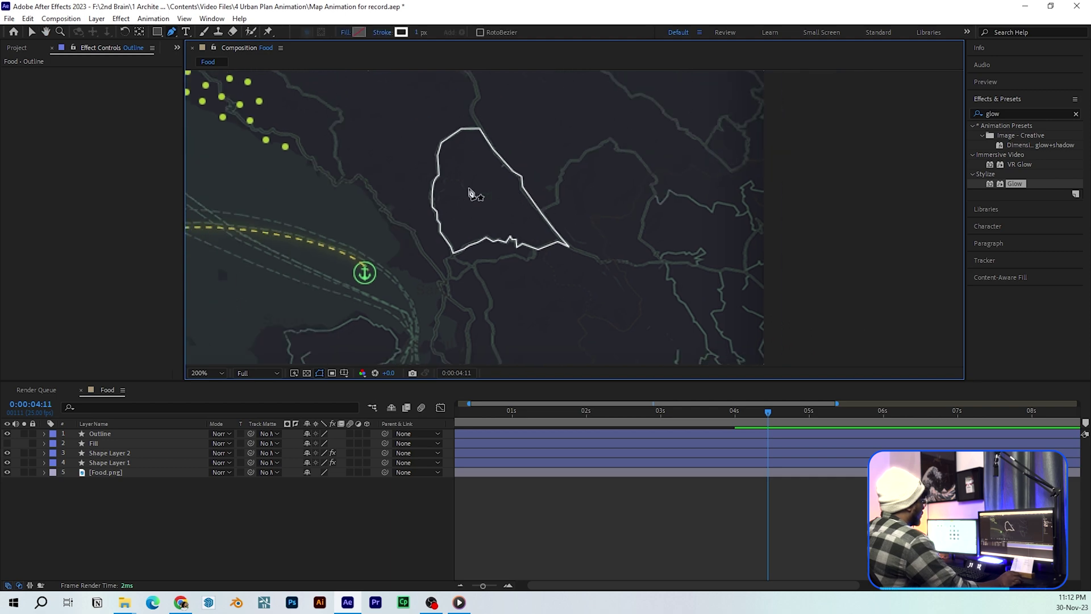
pyautogui.moveTo(837, 403); pyautogui.dragTo(931, 402)
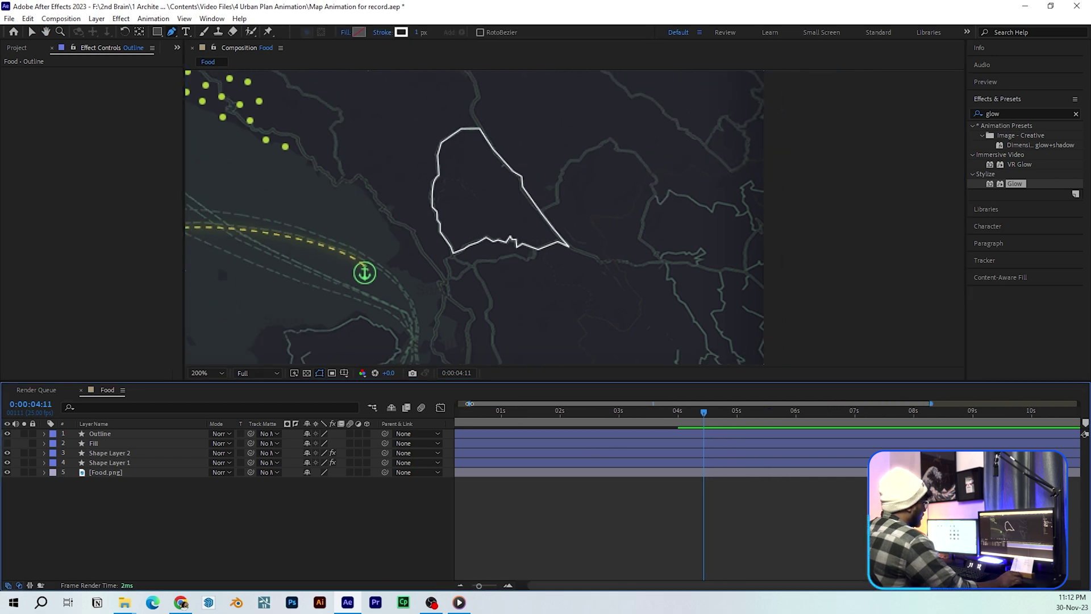
pyautogui.moveTo(468, 403); pyautogui.dragTo(455, 404)
pyautogui.moveTo(717, 417); pyautogui.dragTo(459, 423)
pyautogui.click(408, 381)
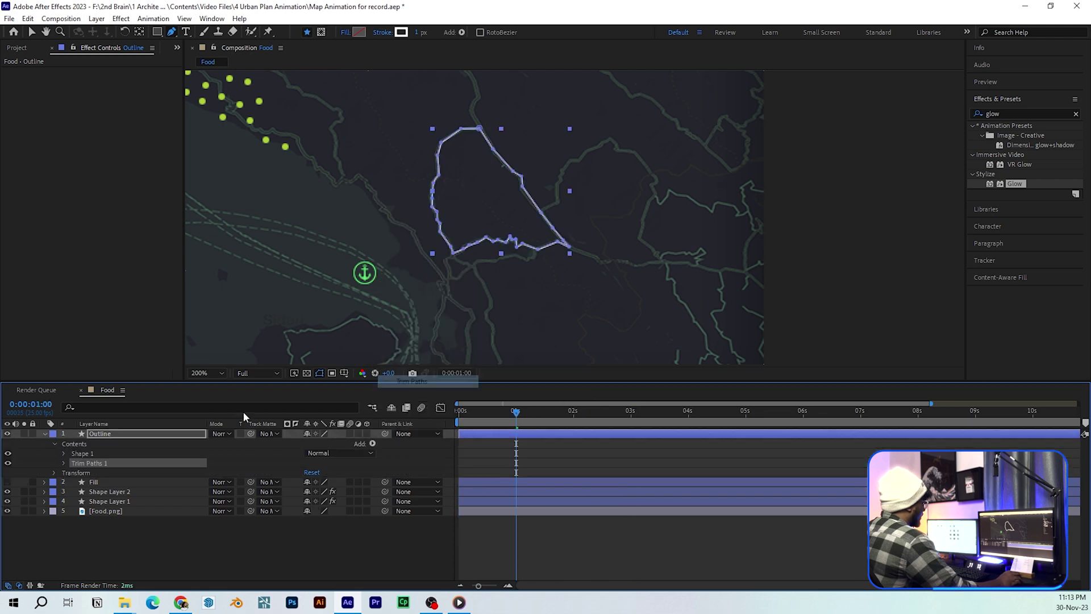
pyautogui.click(64, 463)
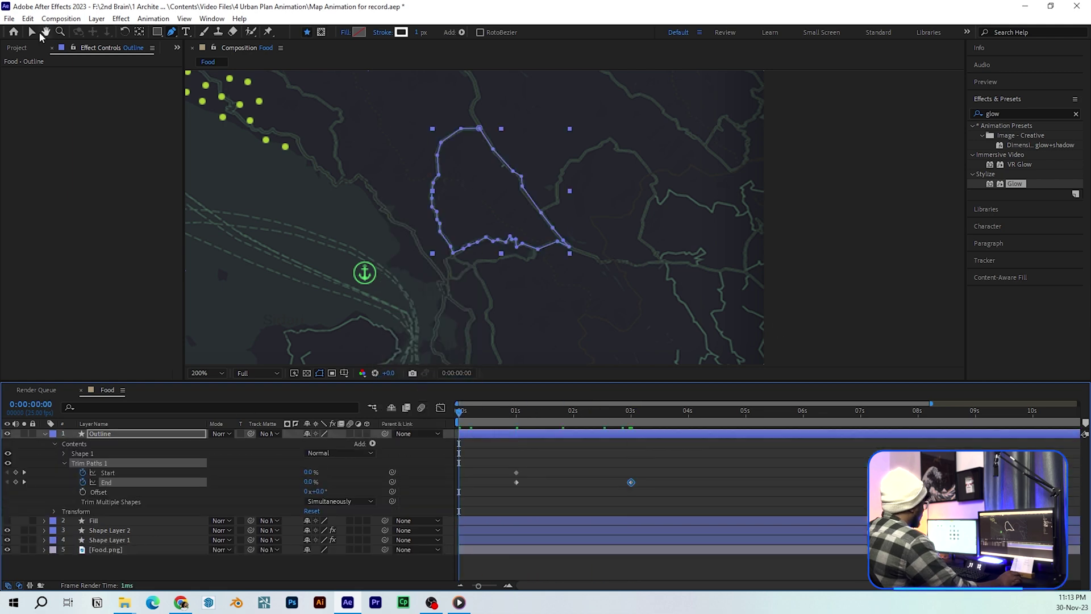
# Deselect the Outline layer and play the animation from the start to check the outline's reveal.
pyautogui.click(32, 32)
pyautogui.click(815, 260)
pyautogui.scroll(-1, 816, 260)
pyautogui.press('space')
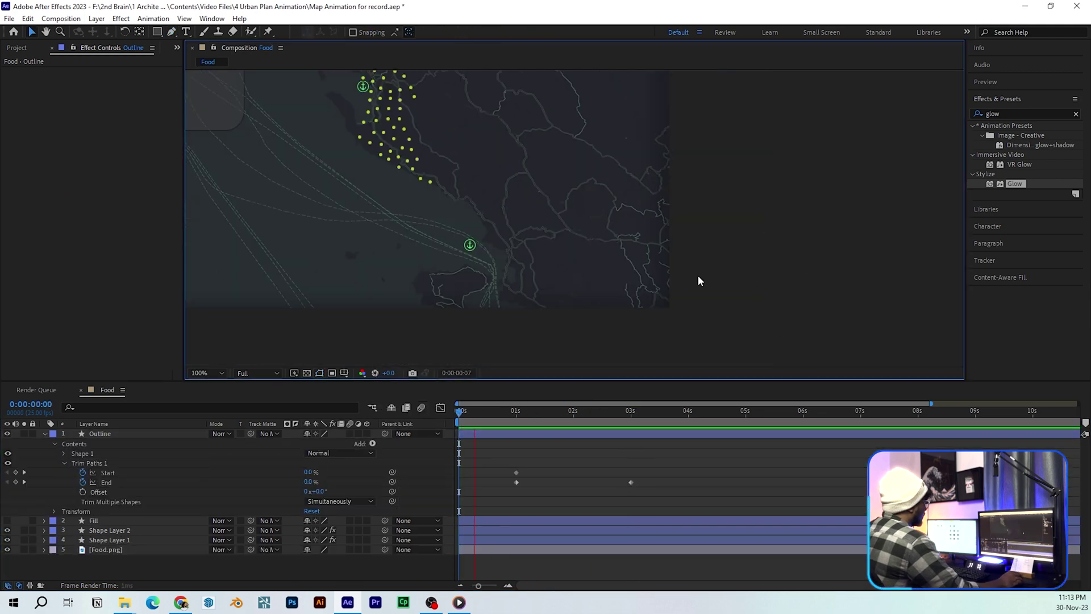
pyautogui.click(523, 188)
# Move the playhead to 3 seconds, collapse the Outline layer's properties and make the Fill layer visible.
pyautogui.moveTo(658, 413); pyautogui.dragTo(630, 416)
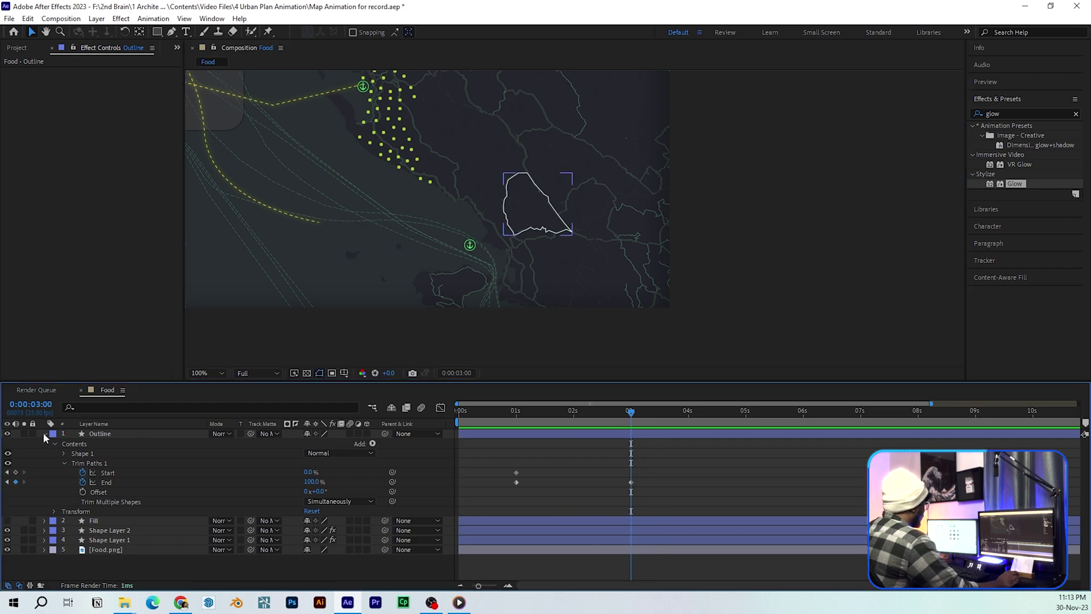
pyautogui.click(44, 433)
pyautogui.moveTo(526, 204); pyautogui.dragTo(548, 250)
pyautogui.moveTo(622, 340); pyautogui.dragTo(607, 295)
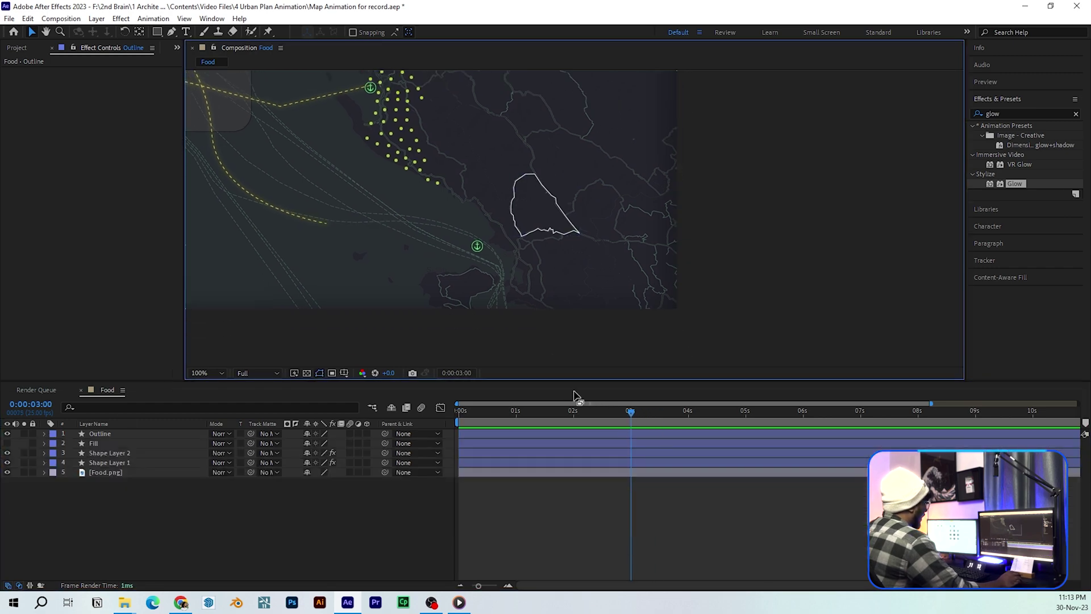
pyautogui.click(629, 415)
pyautogui.click(93, 443)
pyautogui.click(7, 443)
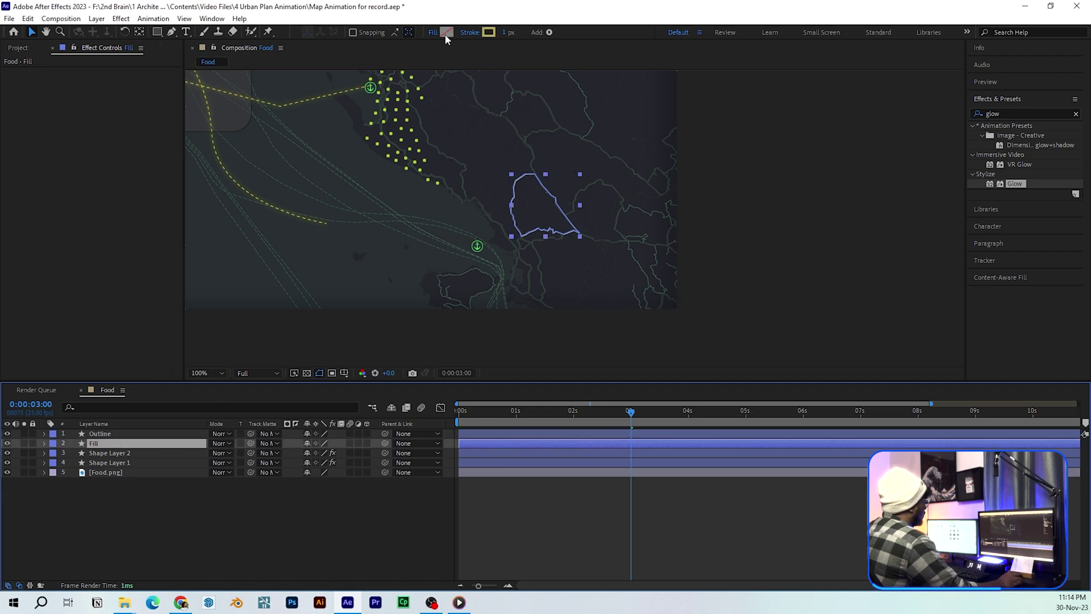
# Set the Fill layer's stroke to None.
pyautogui.click(470, 33)
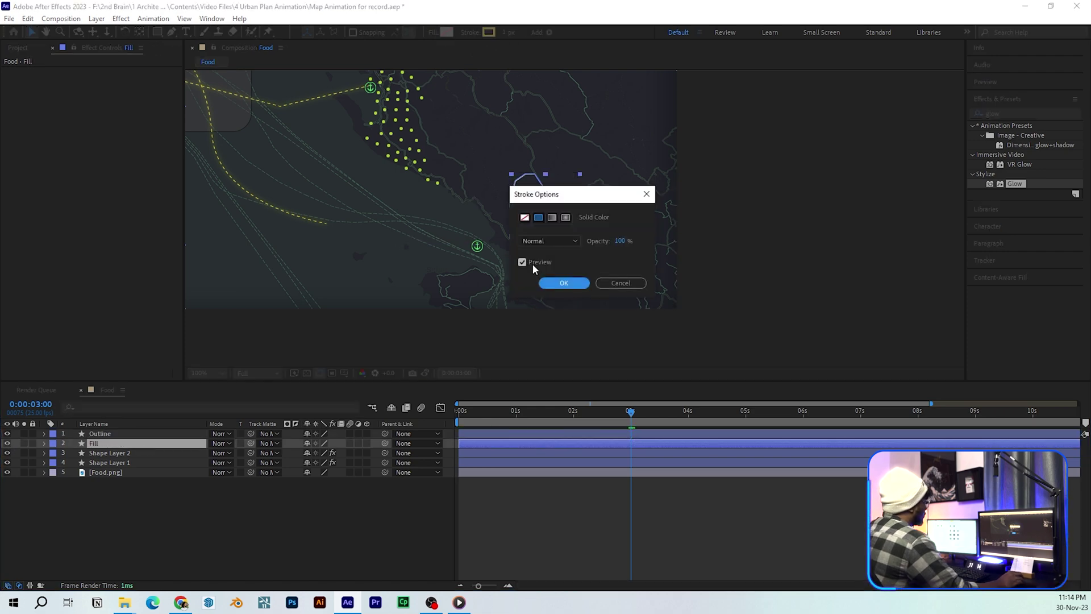
pyautogui.click(525, 218)
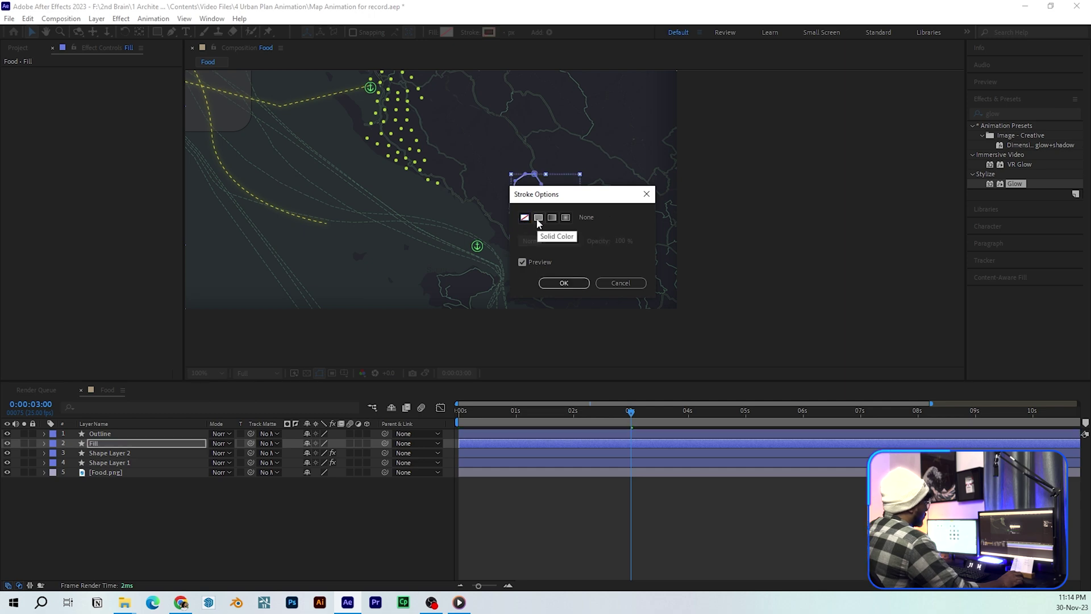
pyautogui.click(563, 283)
# Give the Fill layer a solid color fill and apply the copied light blue color to it.
pyautogui.click(433, 32)
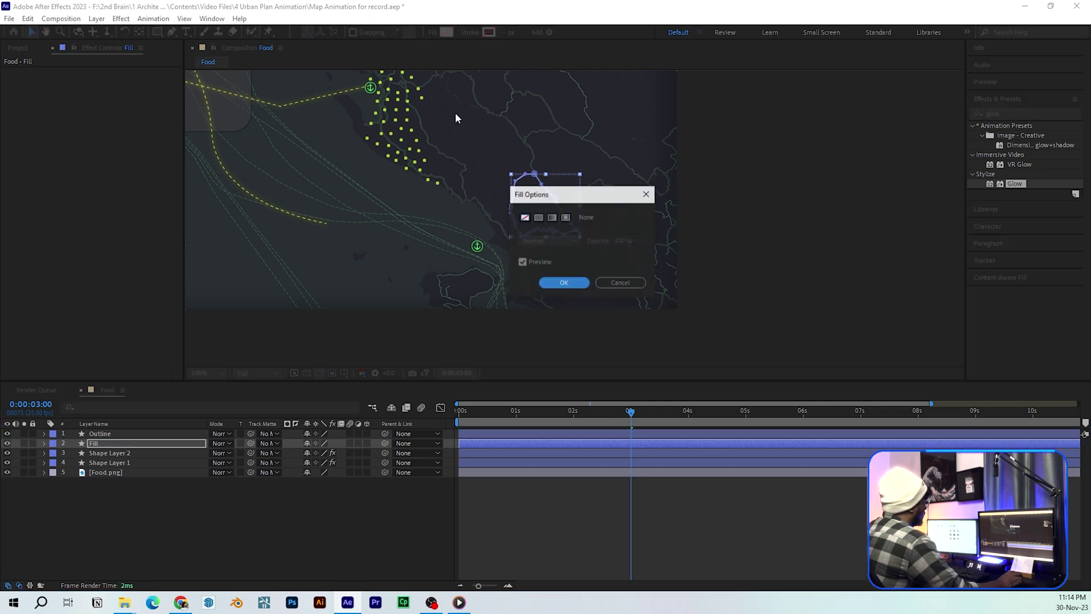
pyautogui.click(540, 218)
pyautogui.click(563, 283)
pyautogui.click(448, 33)
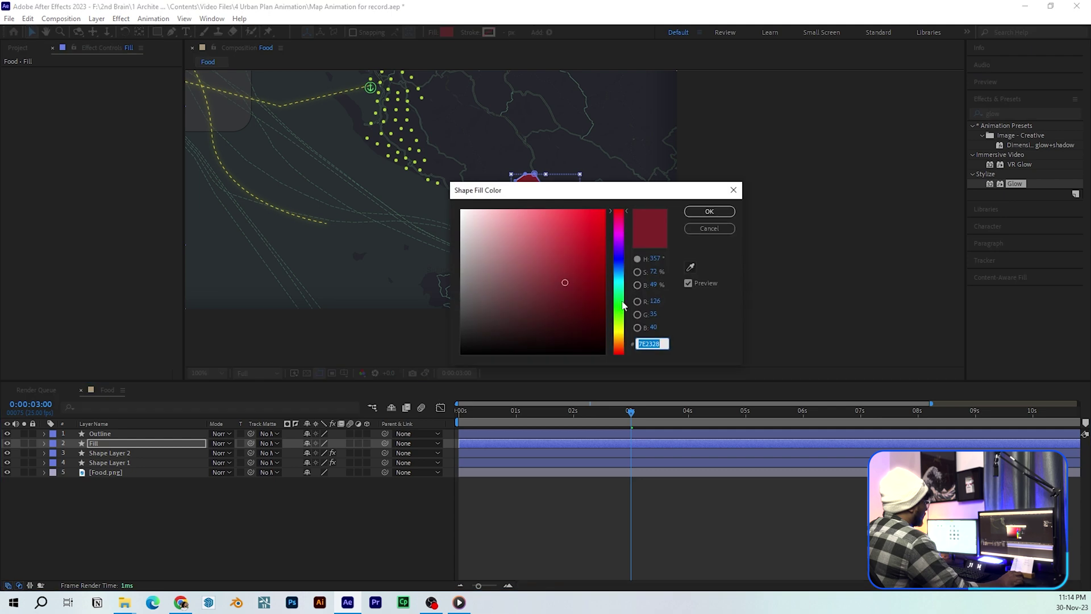
pyautogui.hotkey('ctrl', 'v')
pyautogui.press('Return')
# Show the Fill layer's Opacity property and reduce it to 54%.
pyautogui.click(121, 446)
pyautogui.press('t')
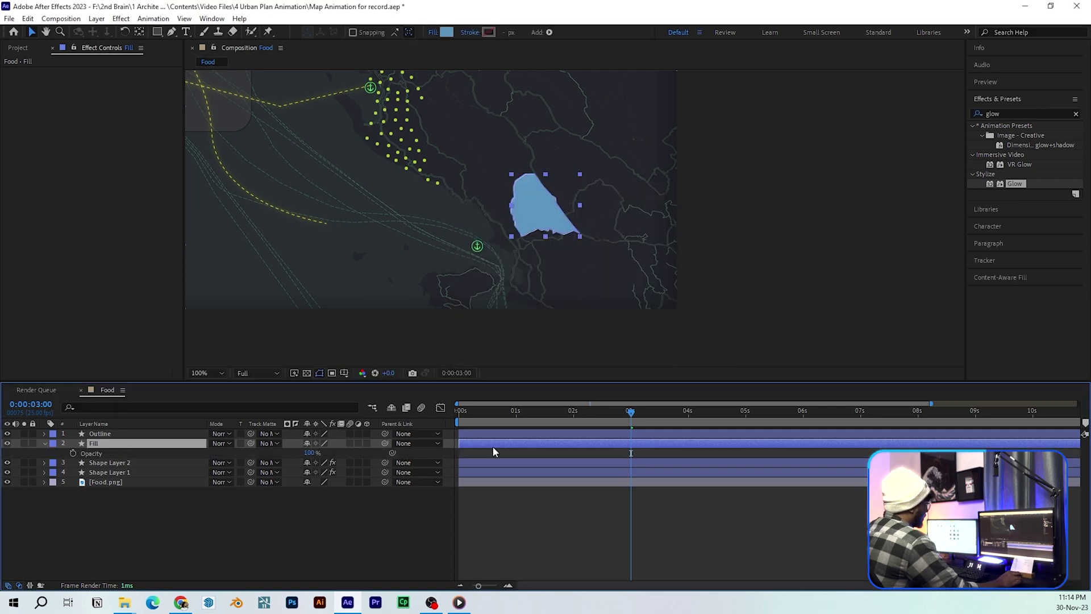
pyautogui.click(588, 336)
pyautogui.scroll(1, 575, 218)
pyautogui.moveTo(548, 214); pyautogui.dragTo(598, 195)
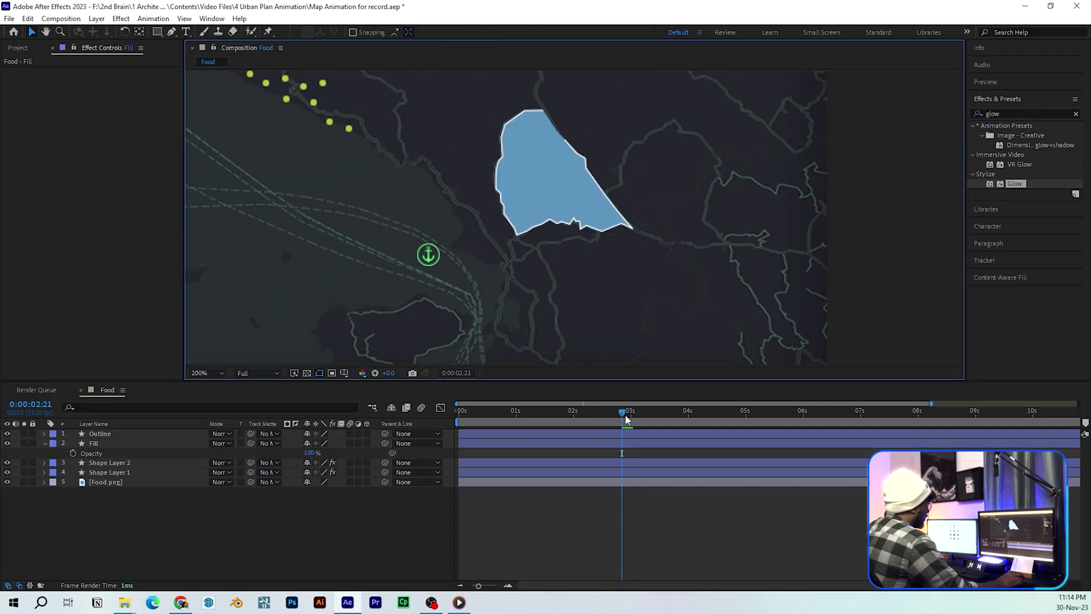
pyautogui.moveTo(311, 452); pyautogui.dragTo(297, 453)
pyautogui.click(312, 533)
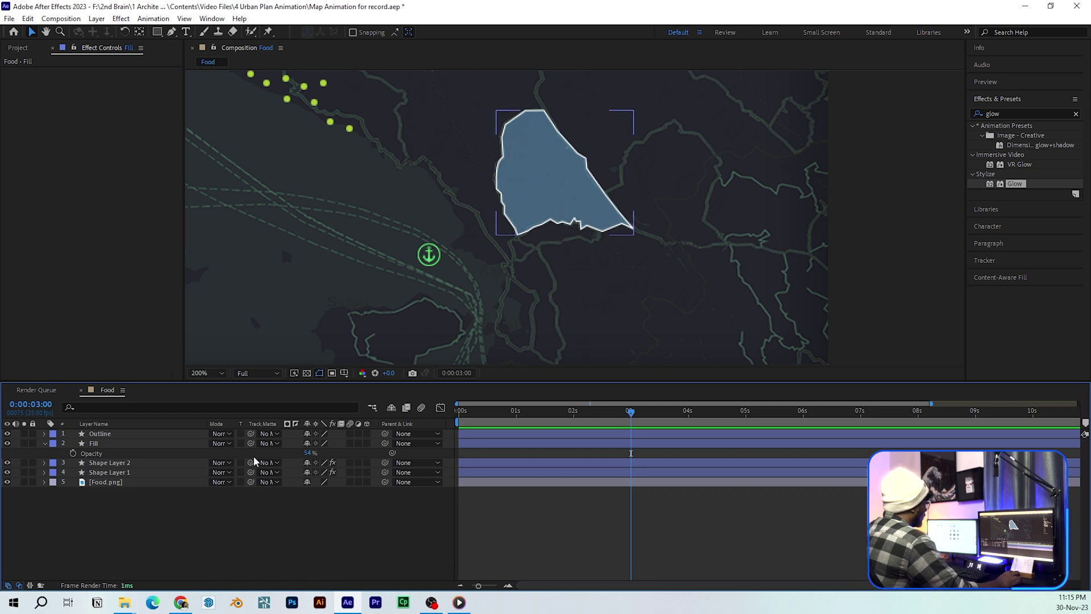
# Keyframe the Fill layer's opacity at 54% at 3 seconds and at 0% at 0:00:02:15.
pyautogui.click(73, 454)
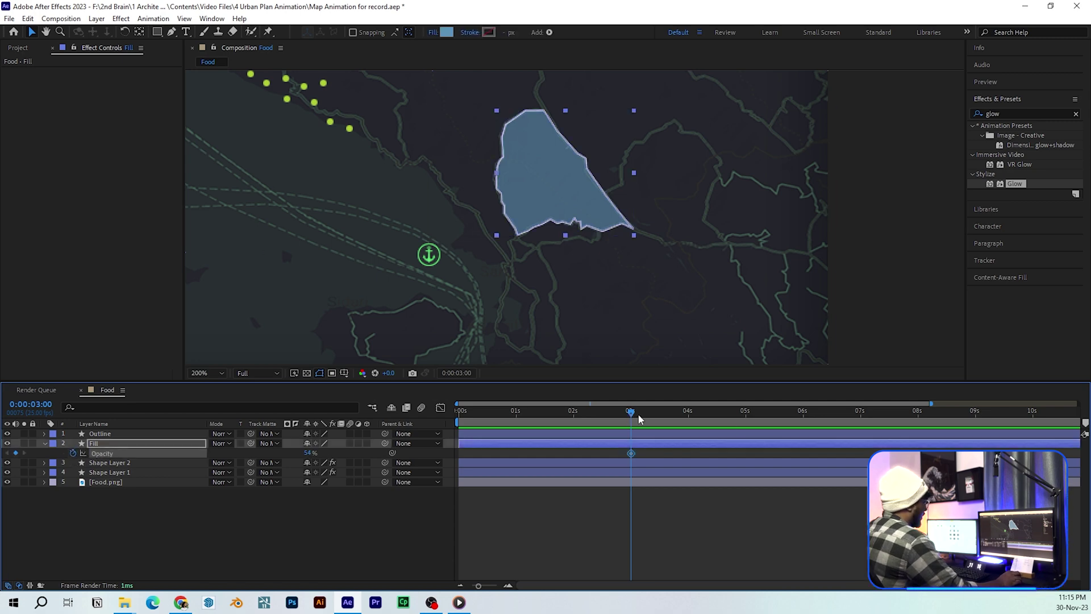
pyautogui.moveTo(631, 413); pyautogui.dragTo(608, 416)
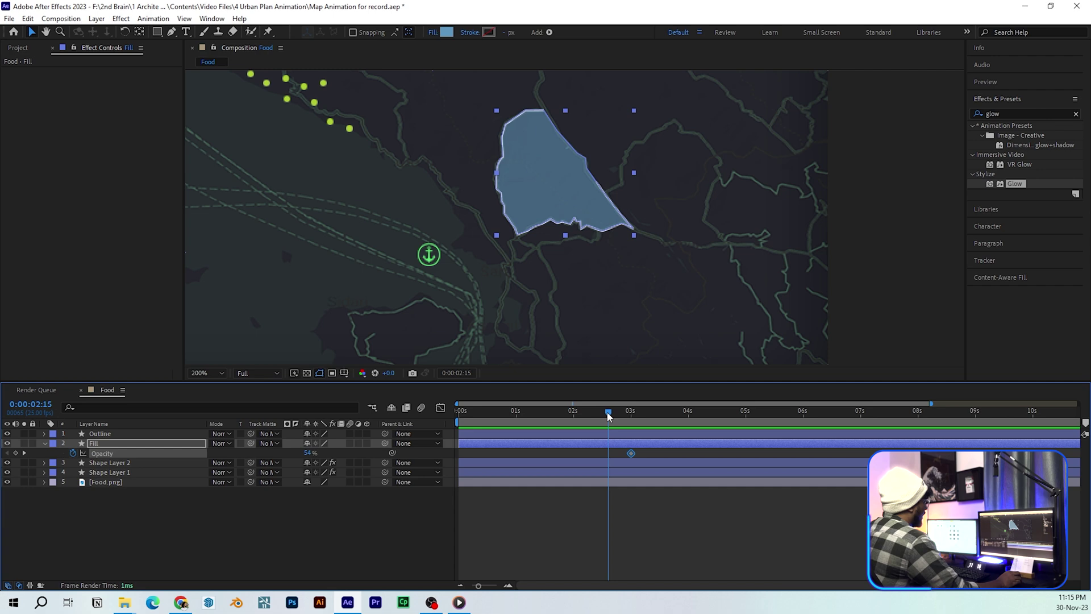
pyautogui.click(309, 453)
pyautogui.write('0')
pyautogui.press('Return')
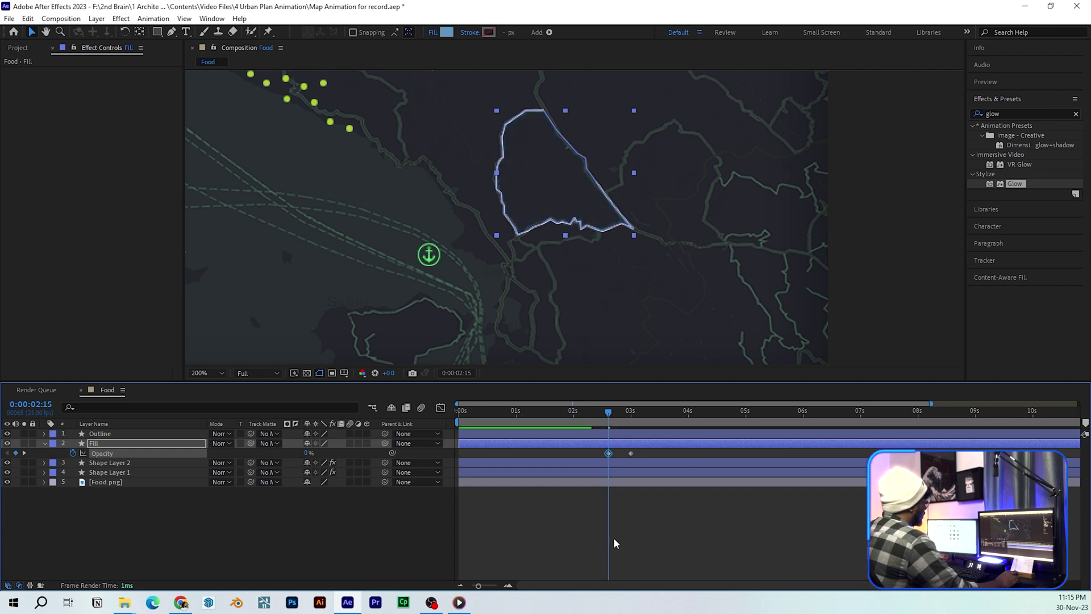
# Play back the composition to check the region's outline reveal and fill fade-in alongside the dashed routes.
pyautogui.moveTo(606, 413); pyautogui.dragTo(459, 413)
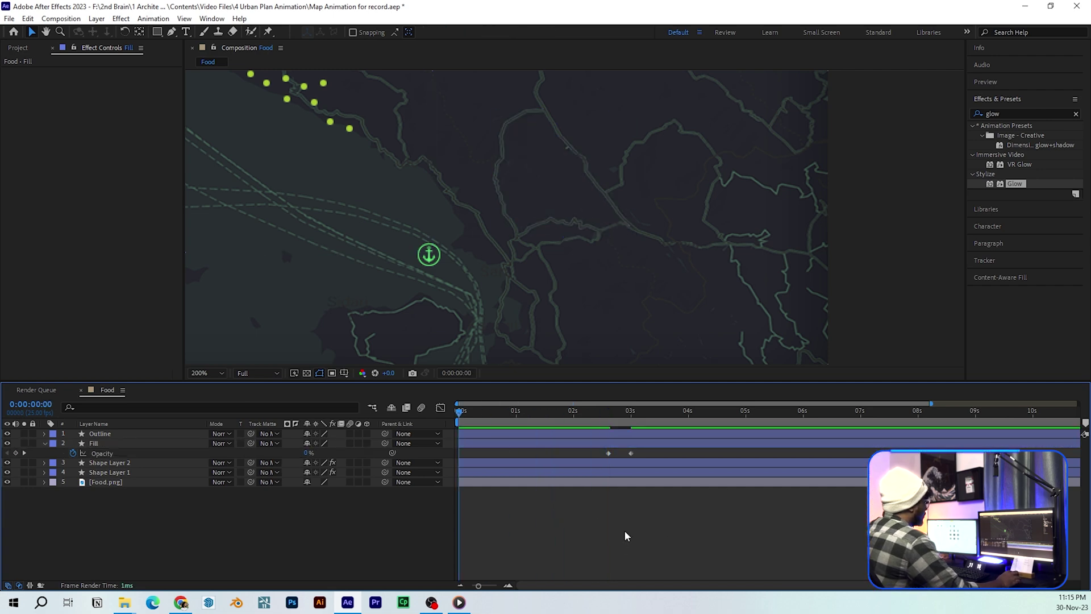
pyautogui.press('space')
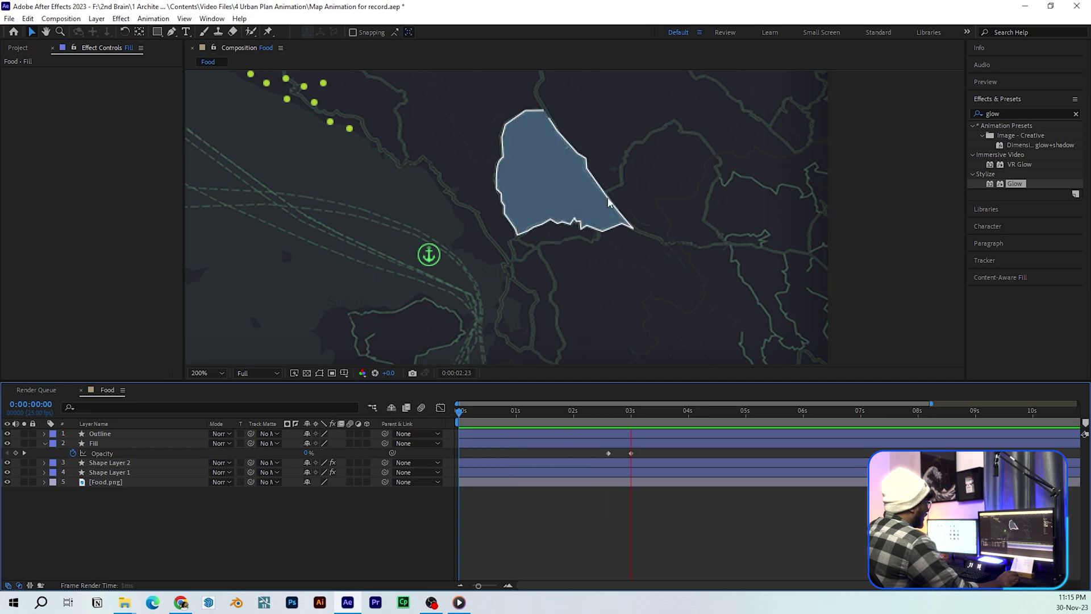
pyautogui.scroll(-1, 554, 196)
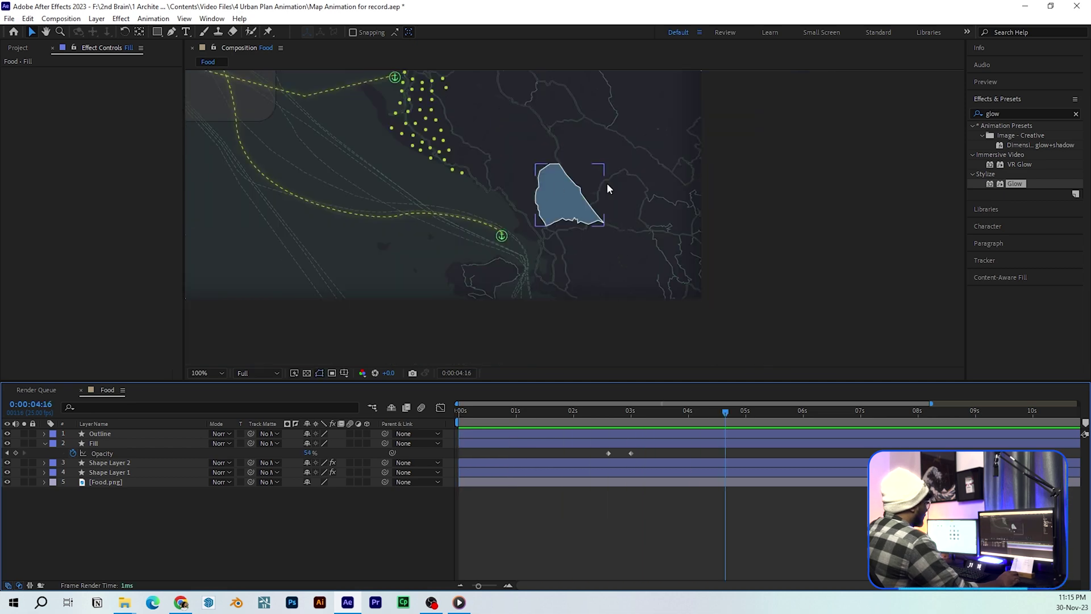
pyautogui.moveTo(506, 199); pyautogui.dragTo(537, 305)
pyautogui.moveTo(587, 181); pyautogui.dragTo(581, 229)
pyautogui.moveTo(613, 263); pyautogui.dragTo(596, 142)
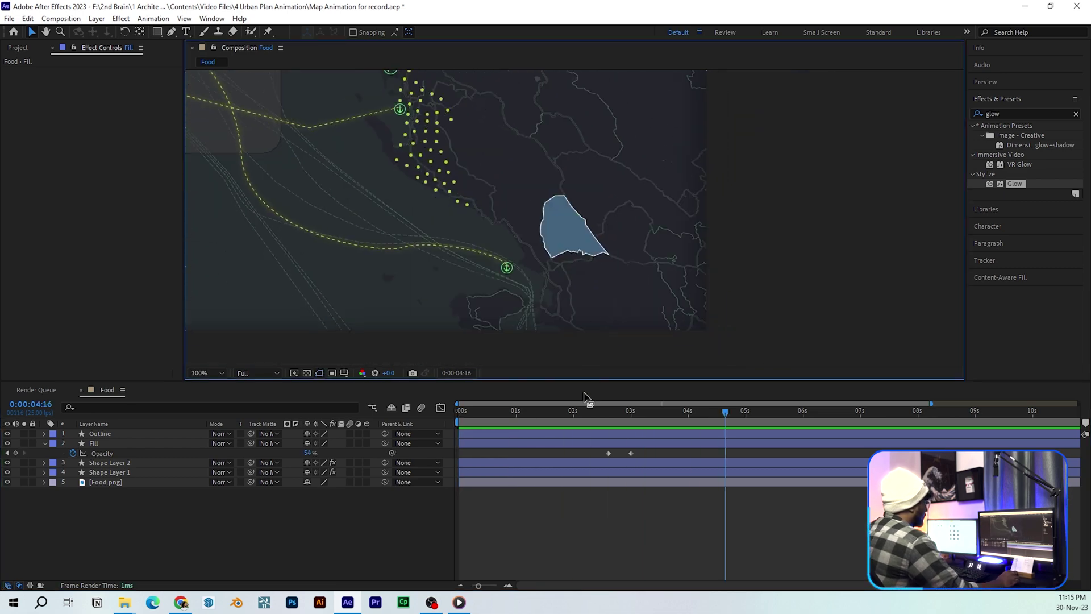
pyautogui.moveTo(575, 412); pyautogui.dragTo(567, 412)
pyautogui.press('space')
pyautogui.press('space')
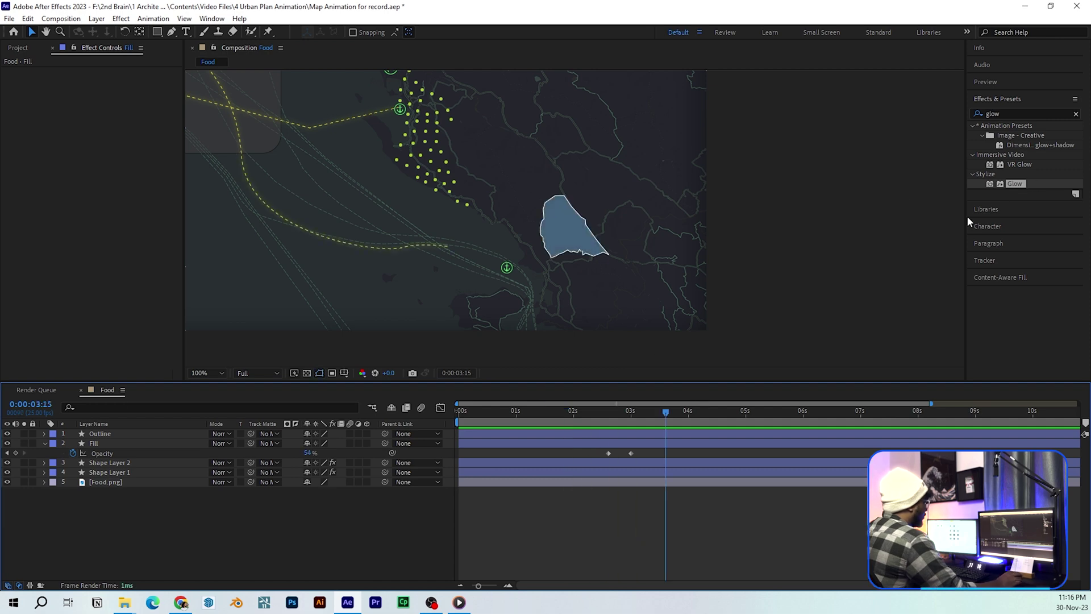
# Apply the Glow effect to the Outline layer and preview the animation of the regions across the map.
pyautogui.click(122, 435)
pyautogui.moveTo(1014, 183); pyautogui.dragTo(125, 436)
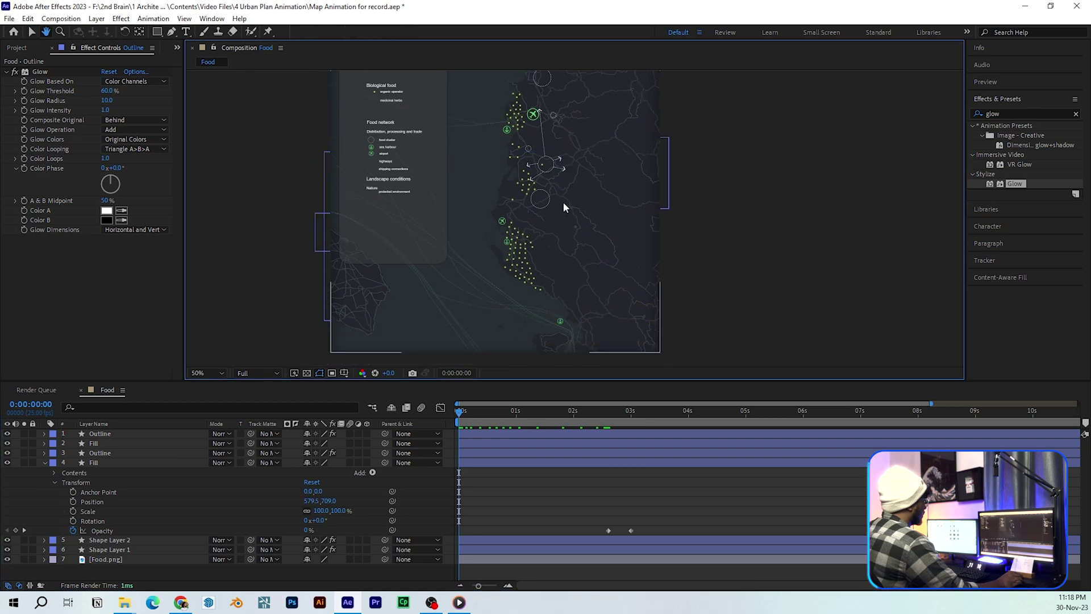
pyautogui.press('space')
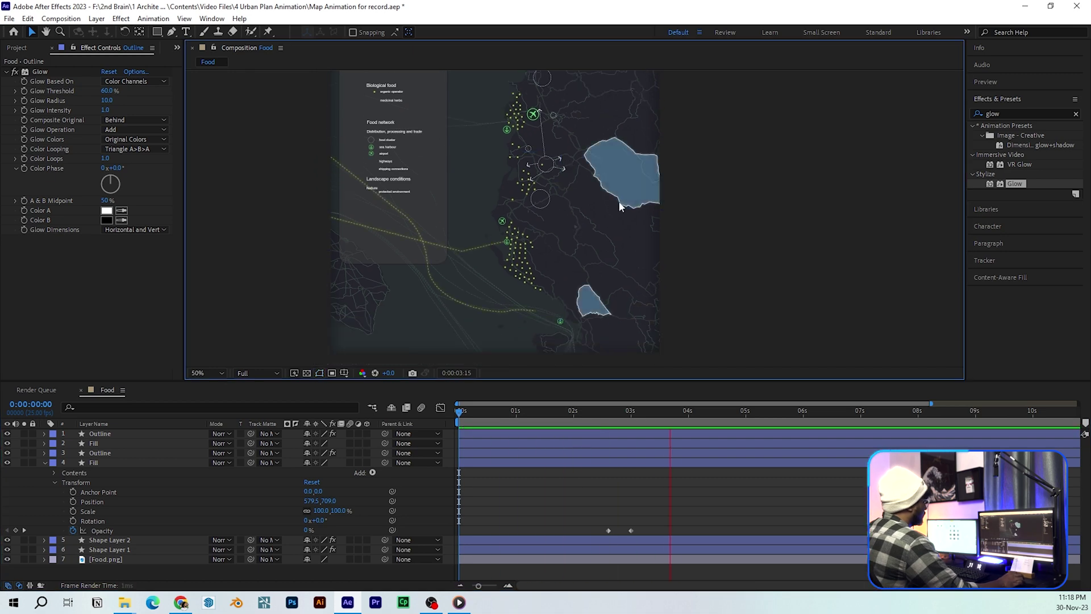
pyautogui.press('space')
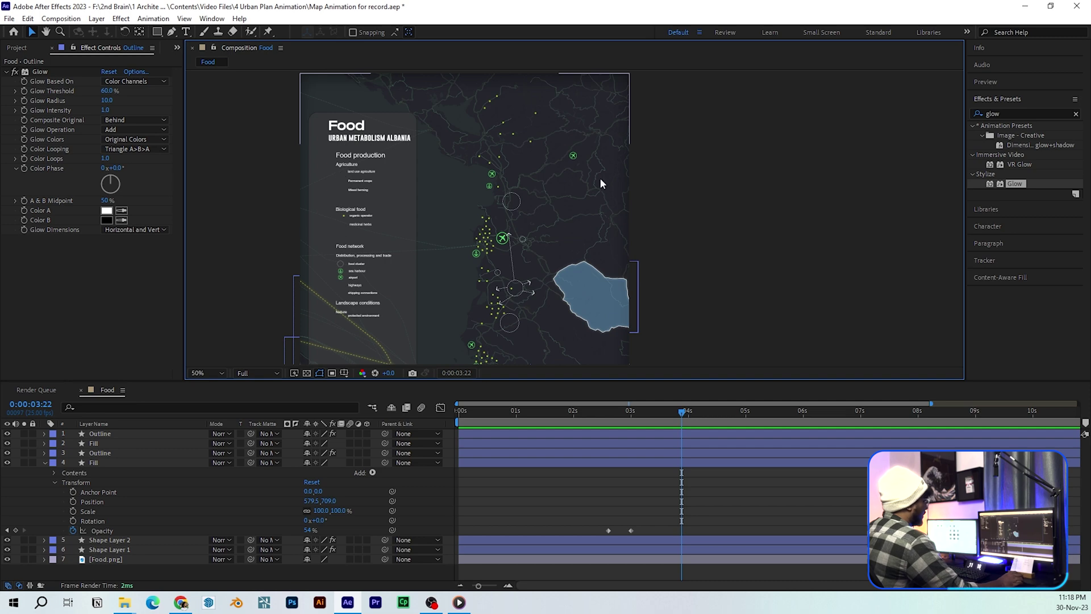
pyautogui.moveTo(571, 255); pyautogui.dragTo(587, 281)
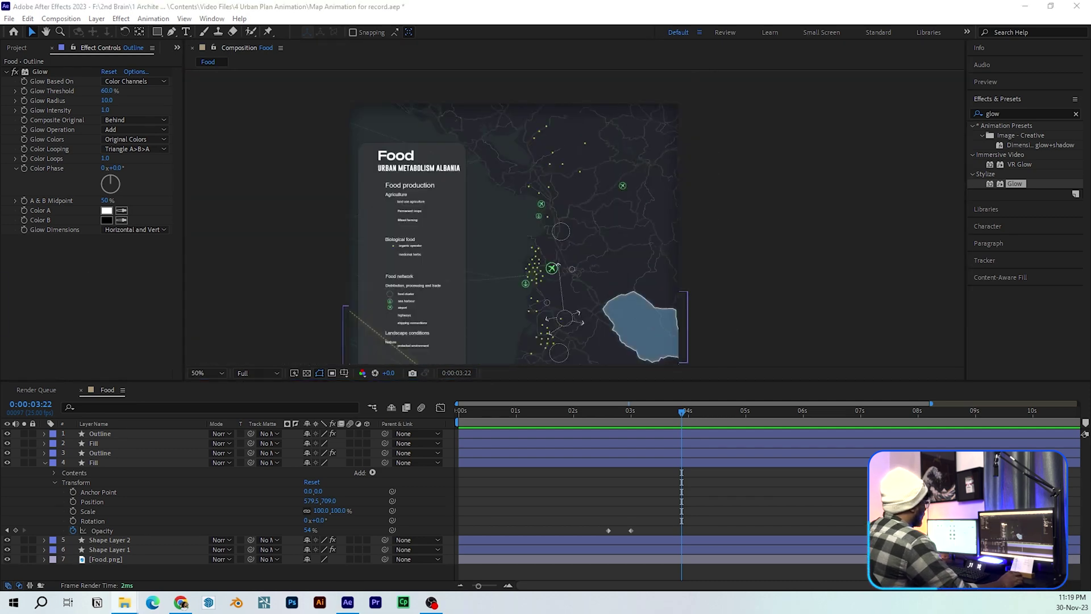
# Import the topographic map background video and add it as the uppermost layer of the Food composition.
pyautogui.moveTo(14, 312); pyautogui.dragTo(33, 229)
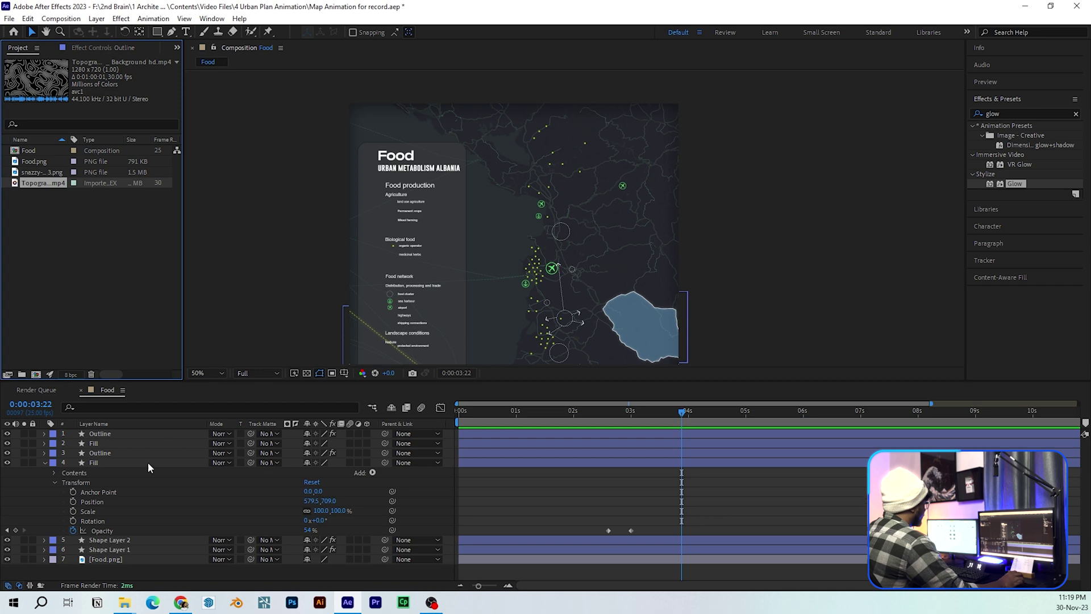
pyautogui.click(46, 462)
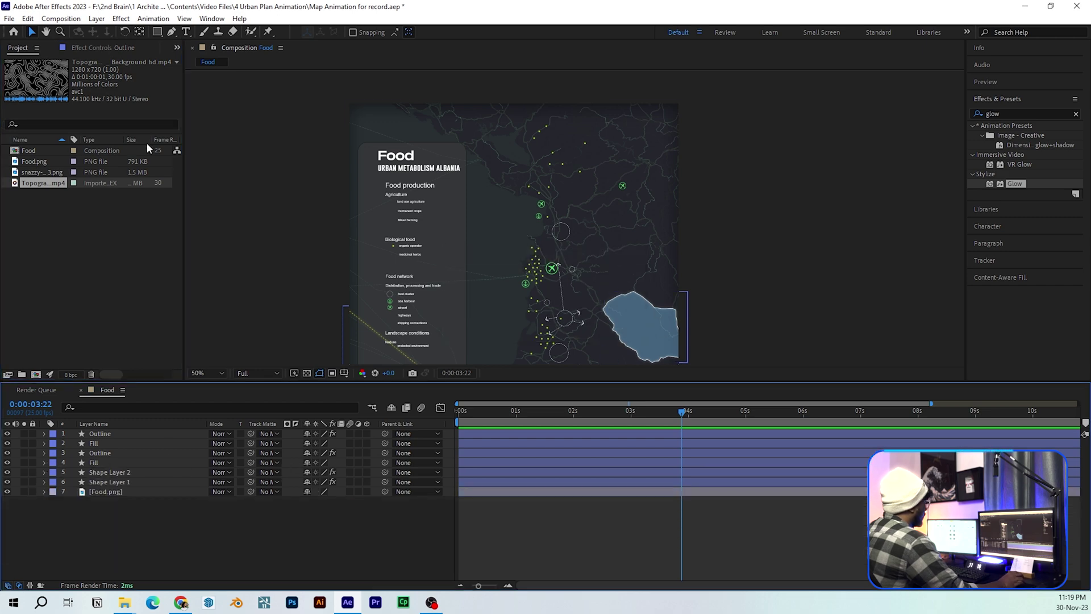
pyautogui.moveTo(50, 186); pyautogui.dragTo(146, 432)
# Scale the topographic video layer down to 21%.
pyautogui.press('s')
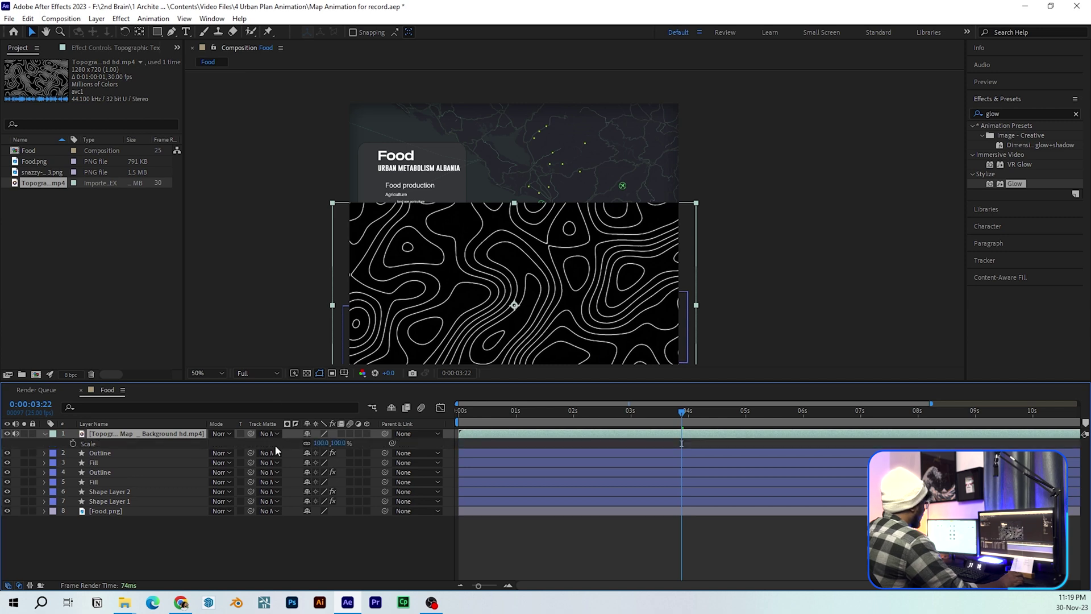
pyautogui.moveTo(316, 443); pyautogui.dragTo(276, 445)
pyautogui.scroll(5, 561, 291)
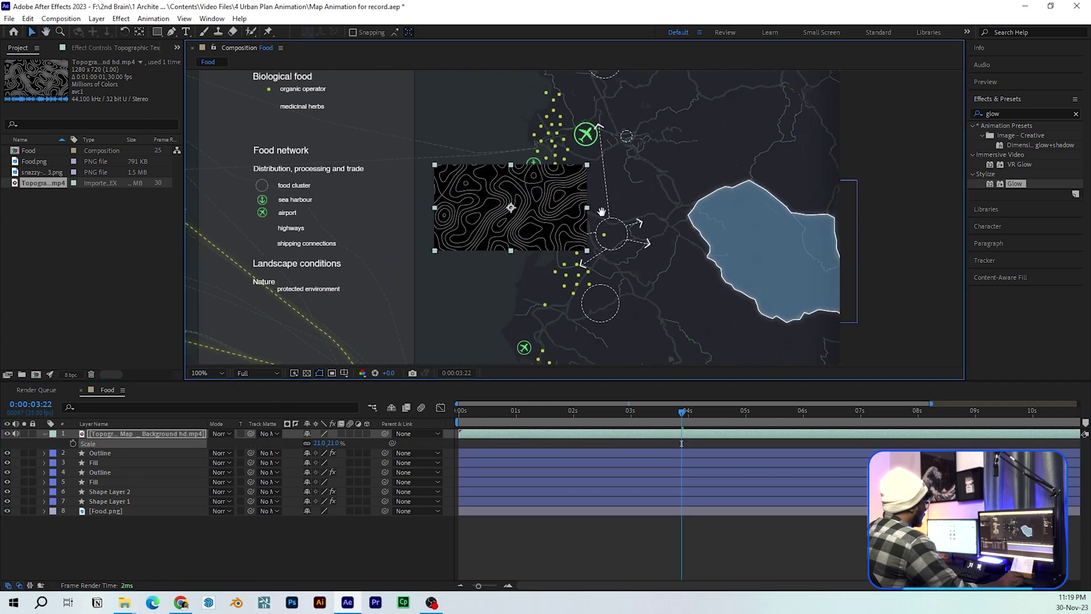
# Duplicate the topographic video, place the copy directly above the original on the map and flip it vertically so the edges mirror.
pyautogui.hotkey('ctrl', 'd')
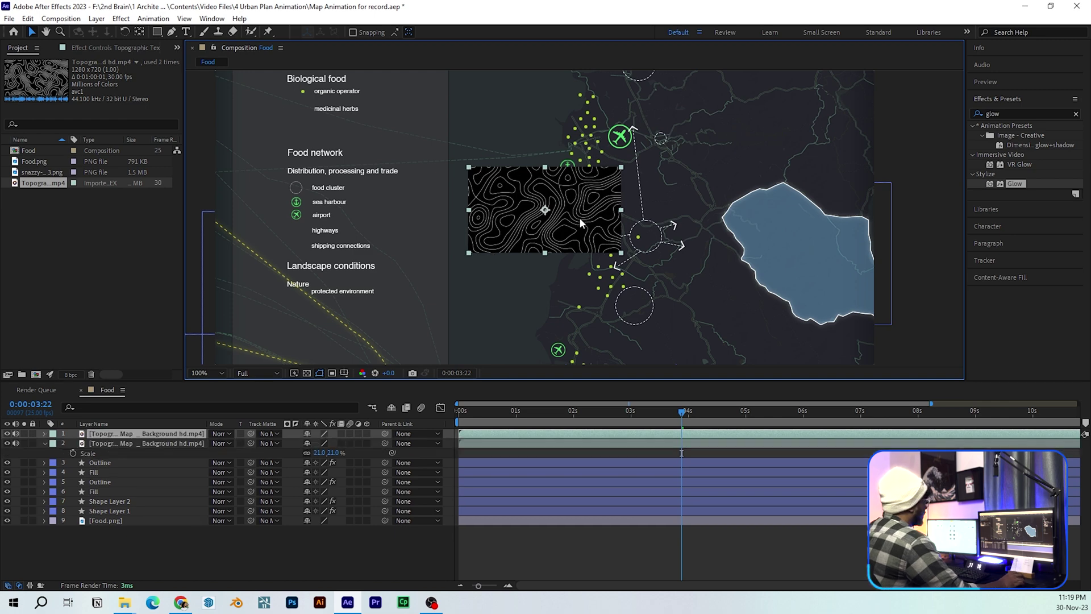
pyautogui.moveTo(579, 218); pyautogui.dragTo(581, 142)
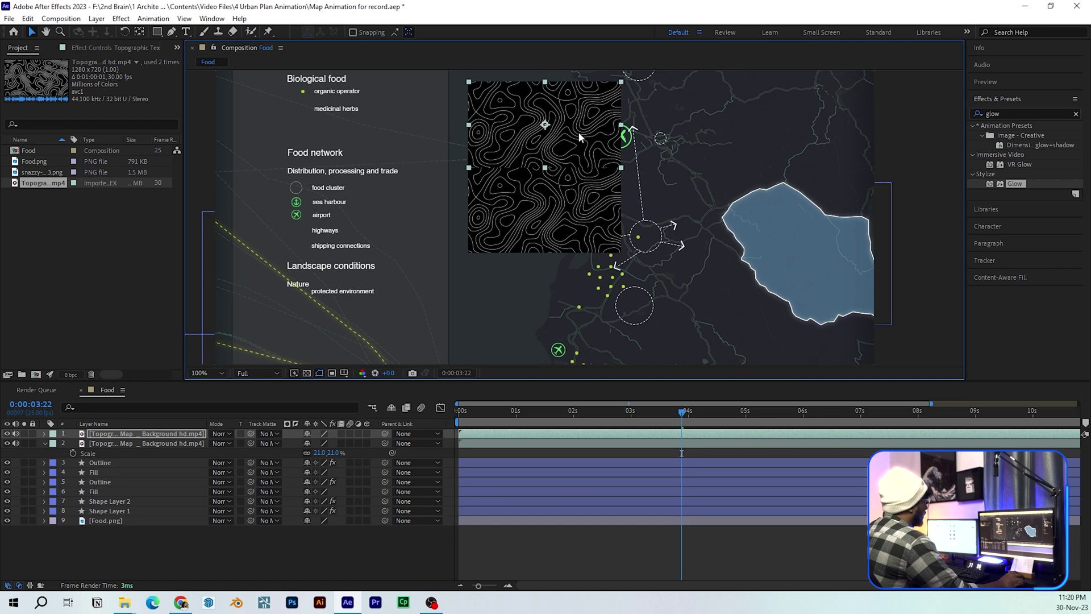
pyautogui.rightClick(580, 136)
pyautogui.moveTo(611, 188)
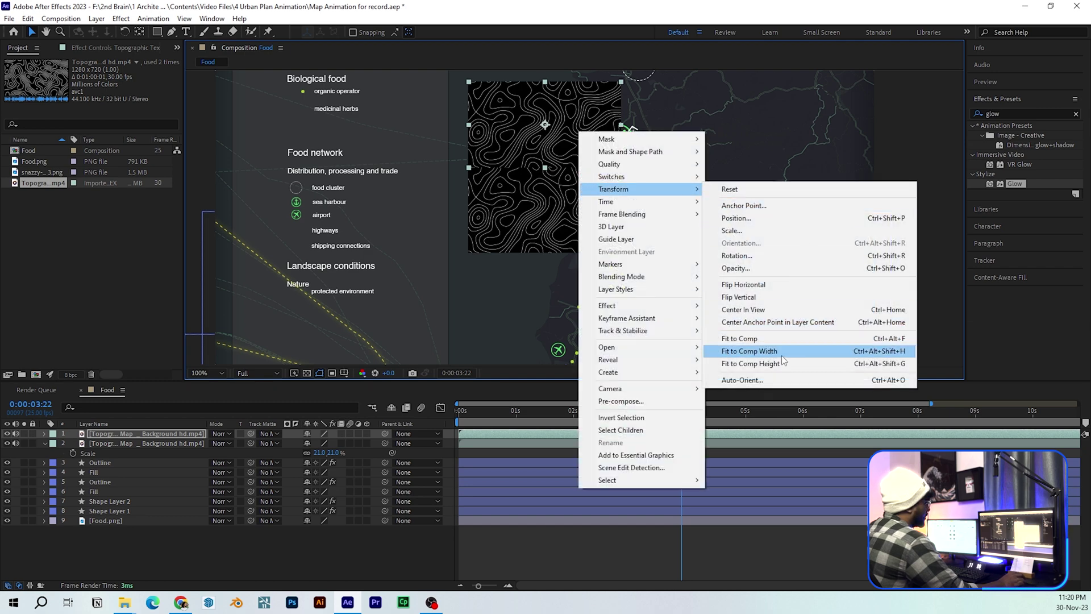
pyautogui.click(764, 297)
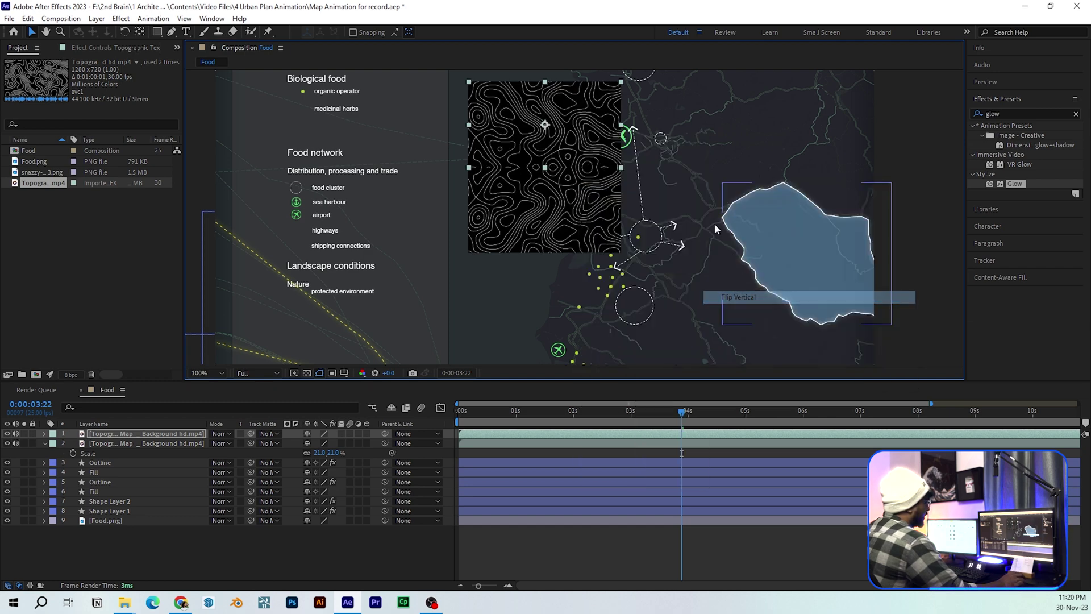
pyautogui.scroll(2, 568, 182)
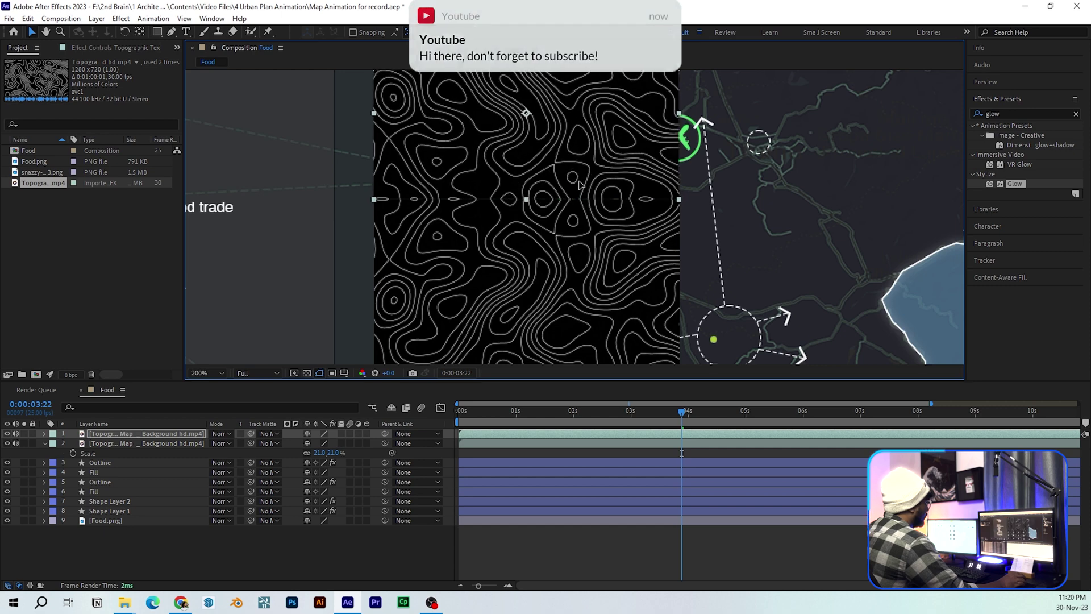
pyautogui.scroll(-2, 579, 185)
# Duplicate and mirror the topographic video tiles until 16 copies form a two-column strip down the mapped land area.
pyautogui.click(96, 443)
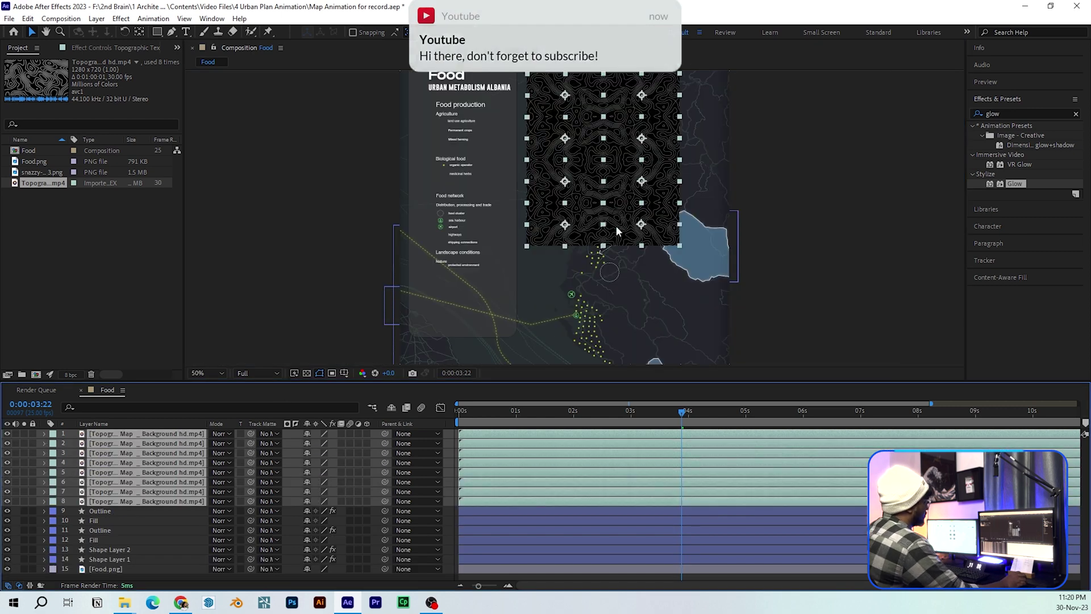
pyautogui.scroll(-2, 599, 272)
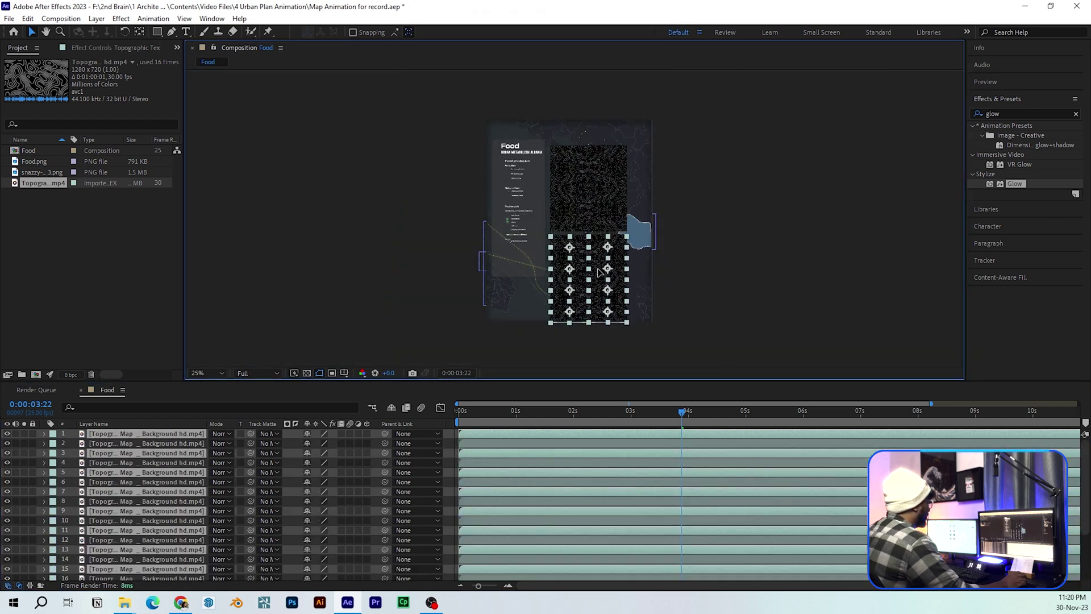
pyautogui.scroll(4, 575, 138)
pyautogui.scroll(-2, 618, 191)
pyautogui.scroll(-2, 162, 551)
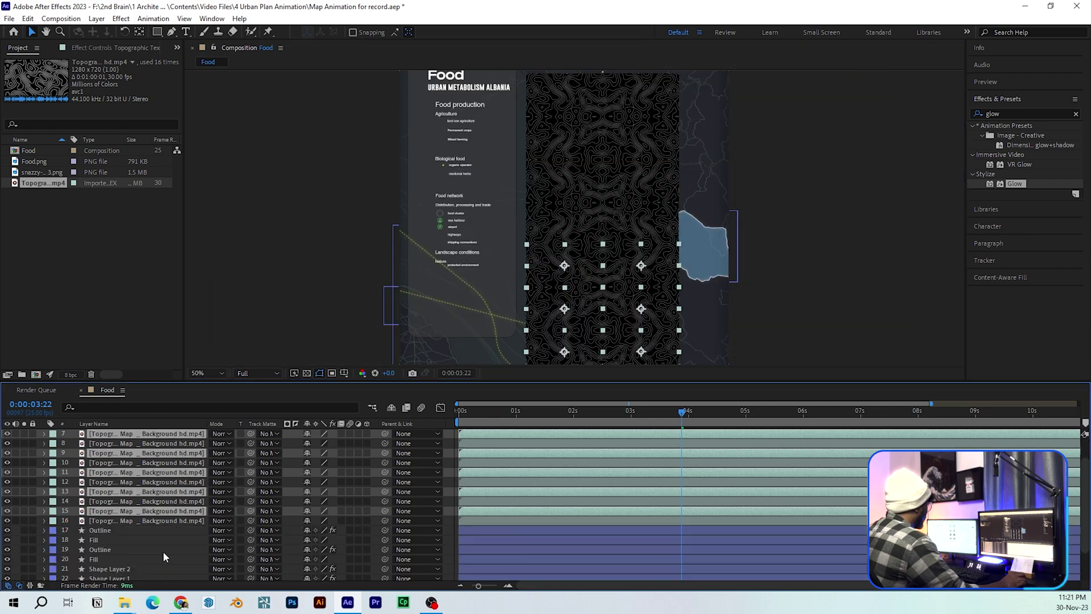
# Pre-compose all the topographic video layers into a new composition named "Contour lines".
pyautogui.click(164, 519)
pyautogui.scroll(2, 165, 441)
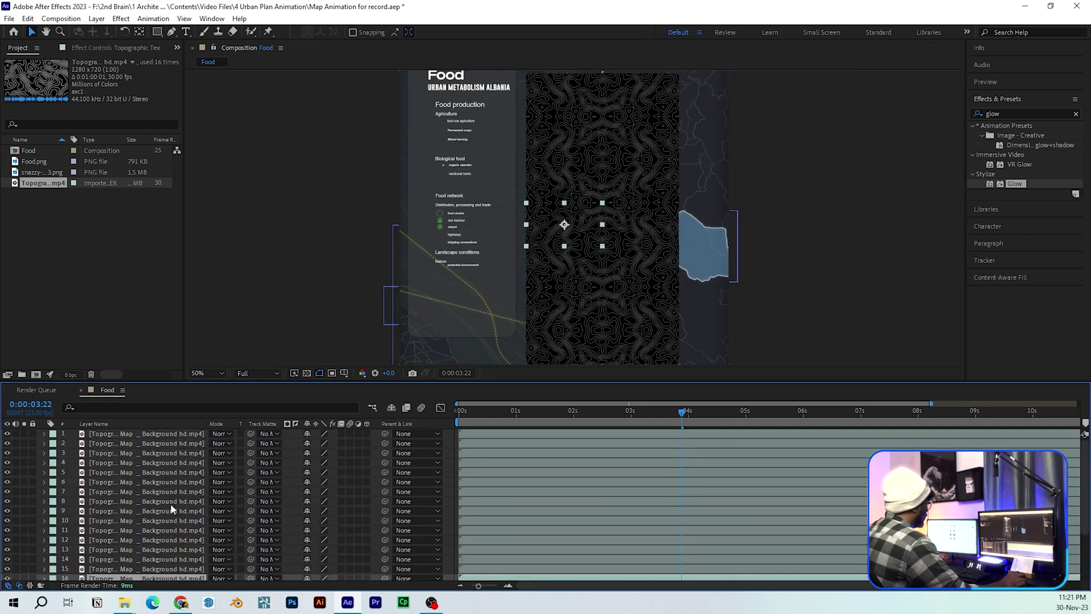
pyautogui.keyDown('ctrl'); pyautogui.click(175, 483); pyautogui.keyUp('ctrl')
pyautogui.keyDown('shift'); pyautogui.click(189, 434); pyautogui.keyUp('shift')
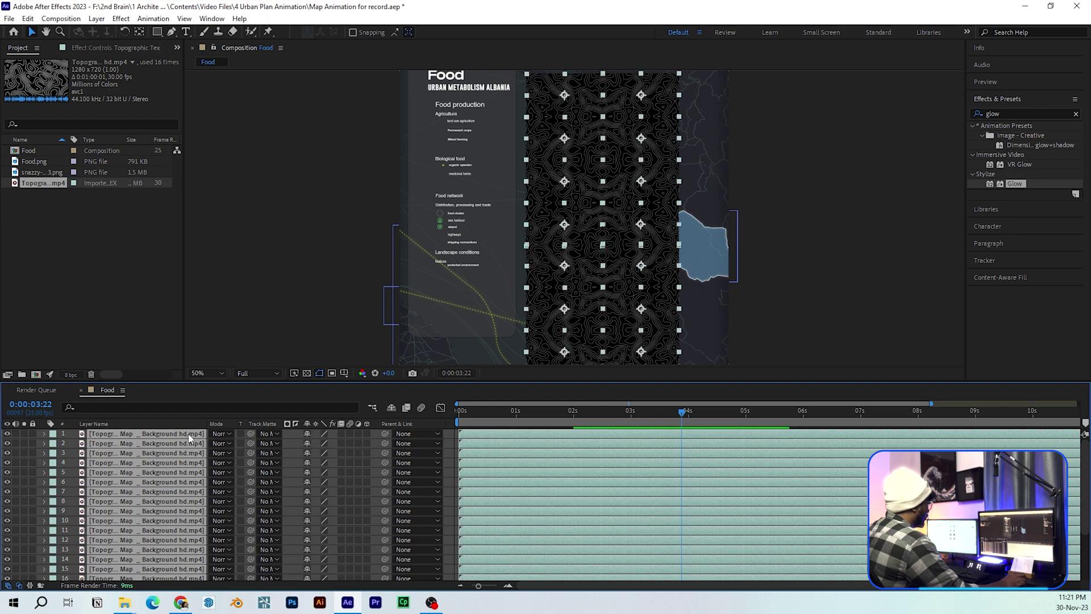
pyautogui.rightClick(189, 434)
pyautogui.click(227, 359)
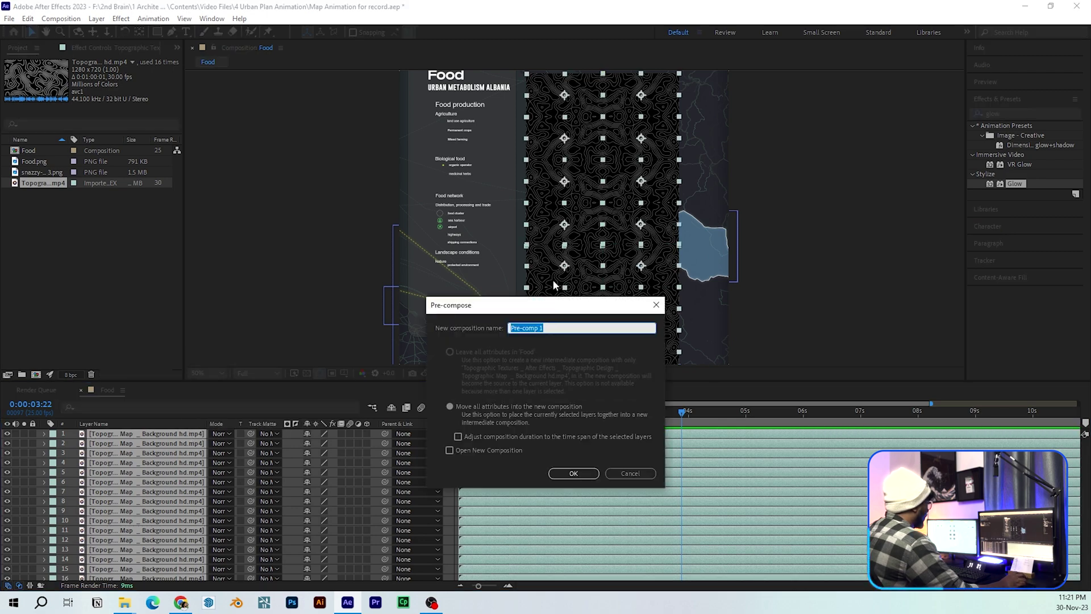
pyautogui.write('Contour lines')
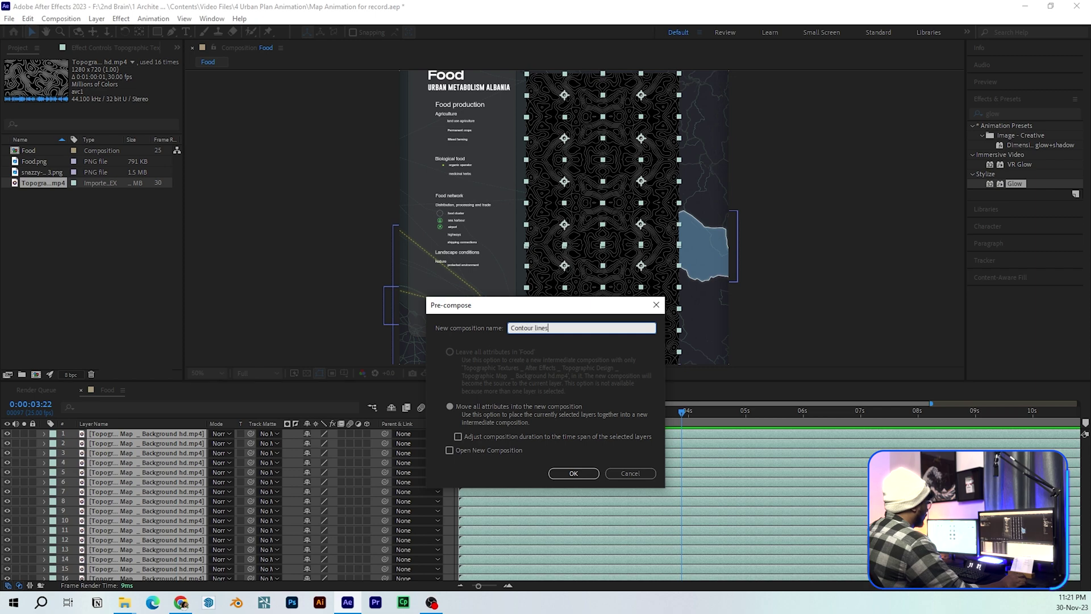
pyautogui.press('Return')
# Open the Contour lines composition, try shifting one tile out of the strip, and return to the Food composition.
pyautogui.doubleClick(104, 435)
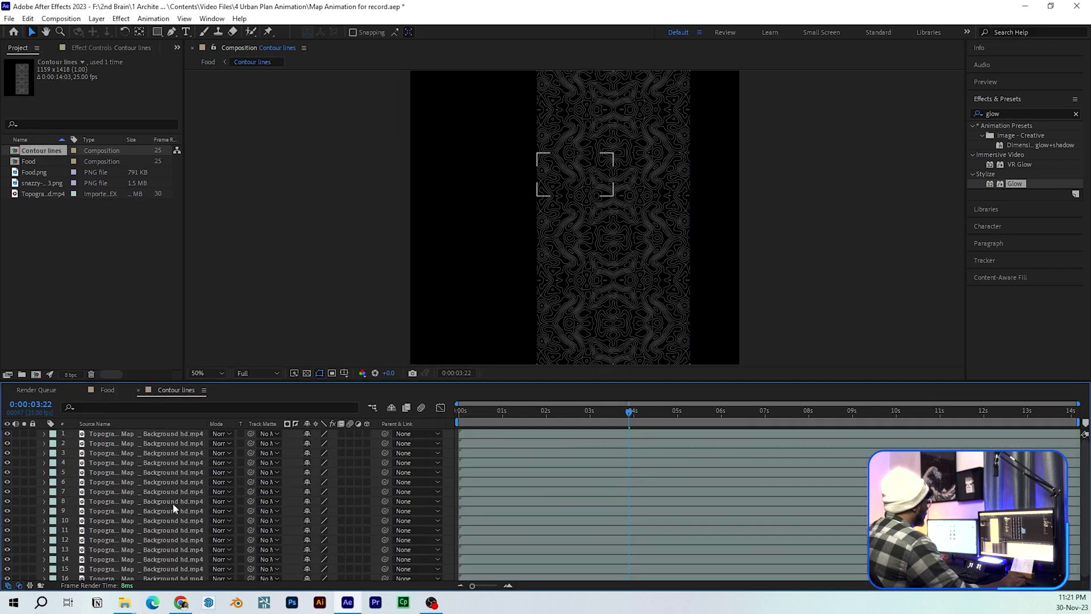
pyautogui.moveTo(651, 260); pyautogui.dragTo(719, 256)
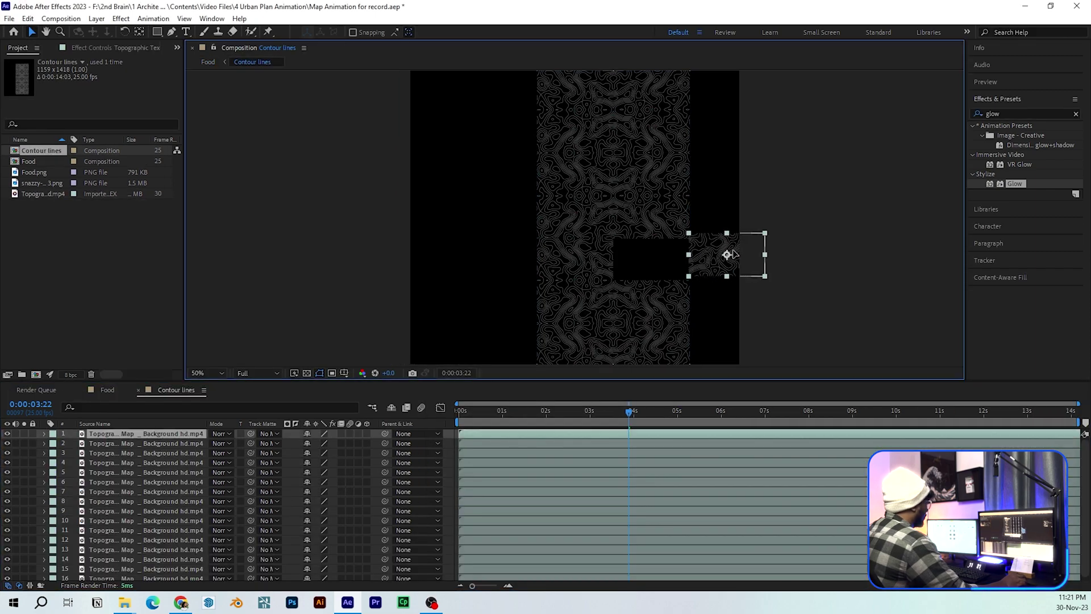
pyautogui.click(108, 390)
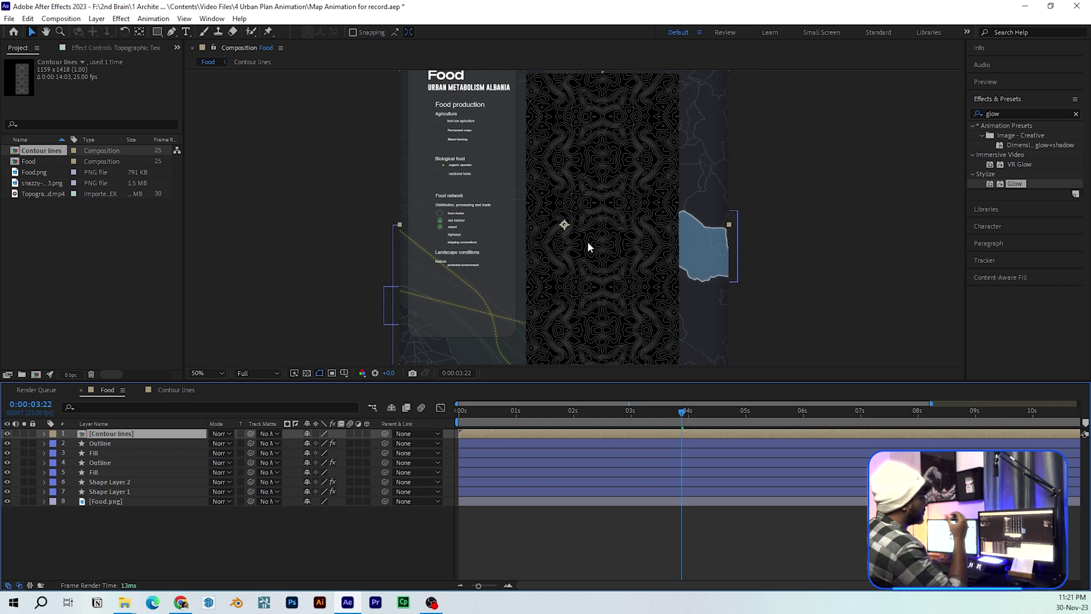
# Lower the Contour lines layer's opacity to 25% so the map shows through for masking.
pyautogui.moveTo(649, 215); pyautogui.dragTo(617, 178)
pyautogui.press('F2')
pyautogui.scroll(-1, 555, 226)
pyautogui.click(122, 434)
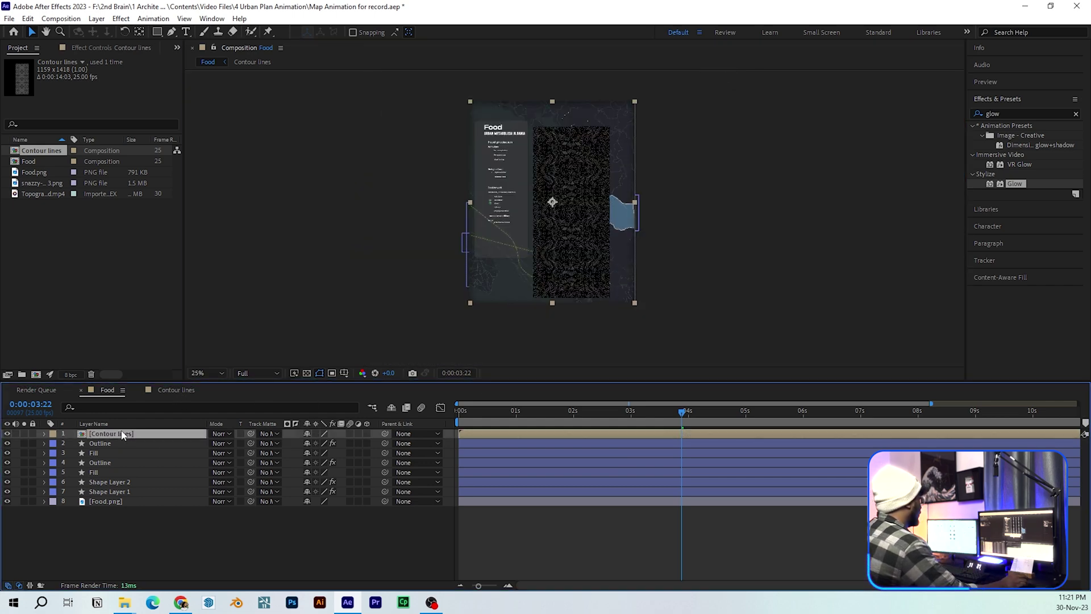
pyautogui.press('t')
pyautogui.moveTo(310, 445); pyautogui.dragTo(267, 445)
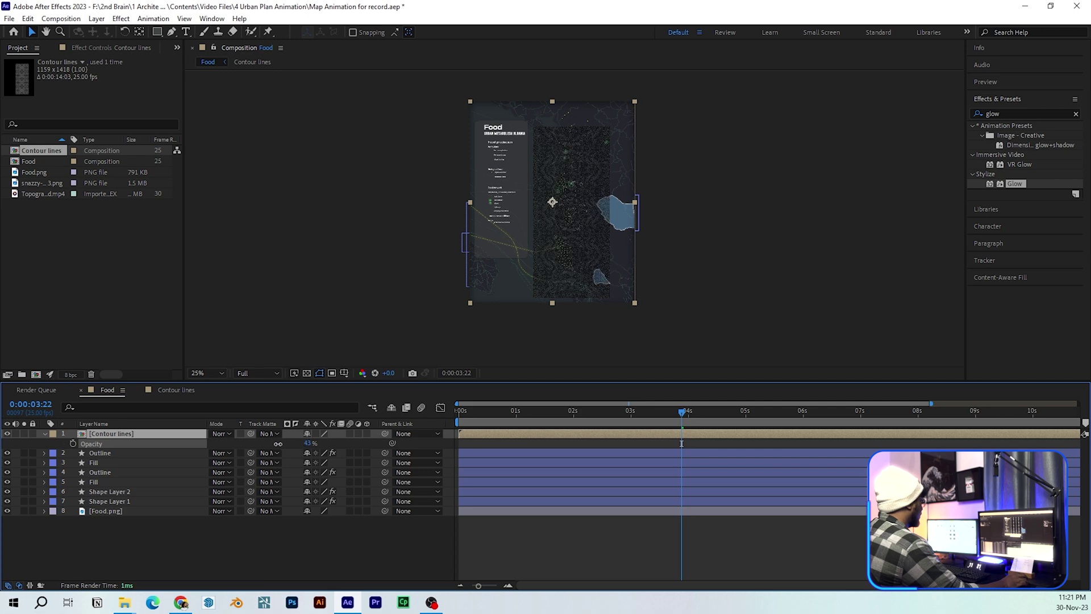
pyautogui.scroll(2, 553, 275)
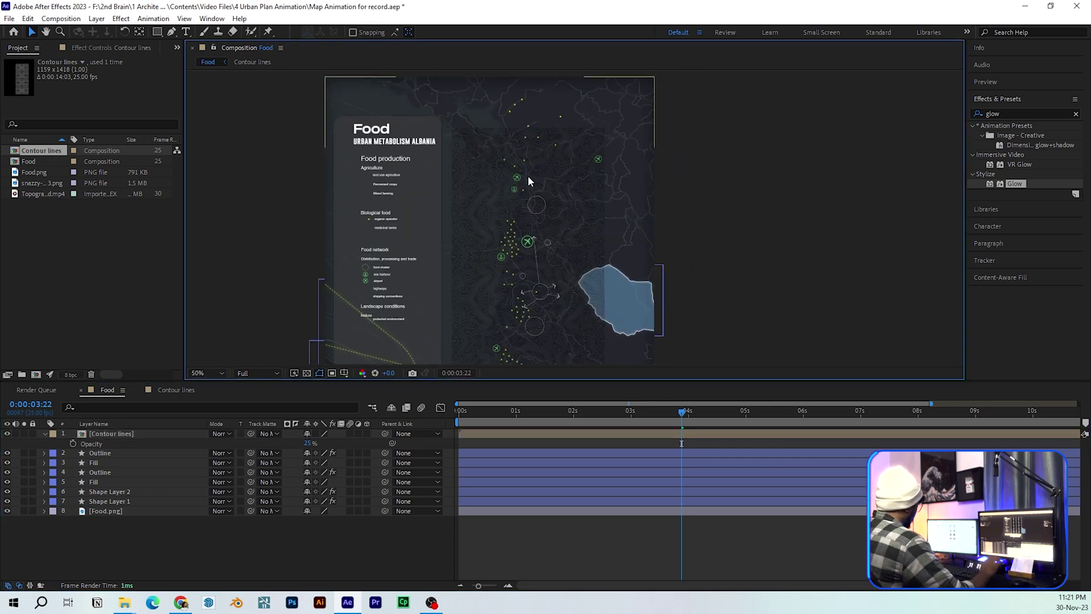
# Draw a closed Pen tool mask on the Contour lines layer, following a narrow north-south band inland from the coast.
pyautogui.scroll(-2, 563, 283)
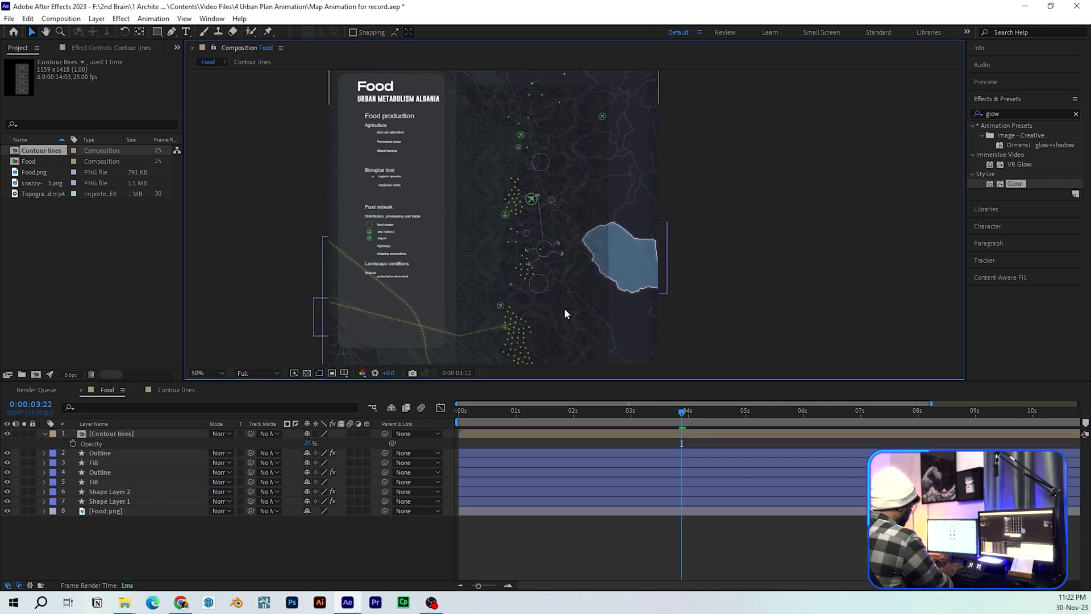
pyautogui.scroll(1, 502, 132)
pyautogui.click(650, 248)
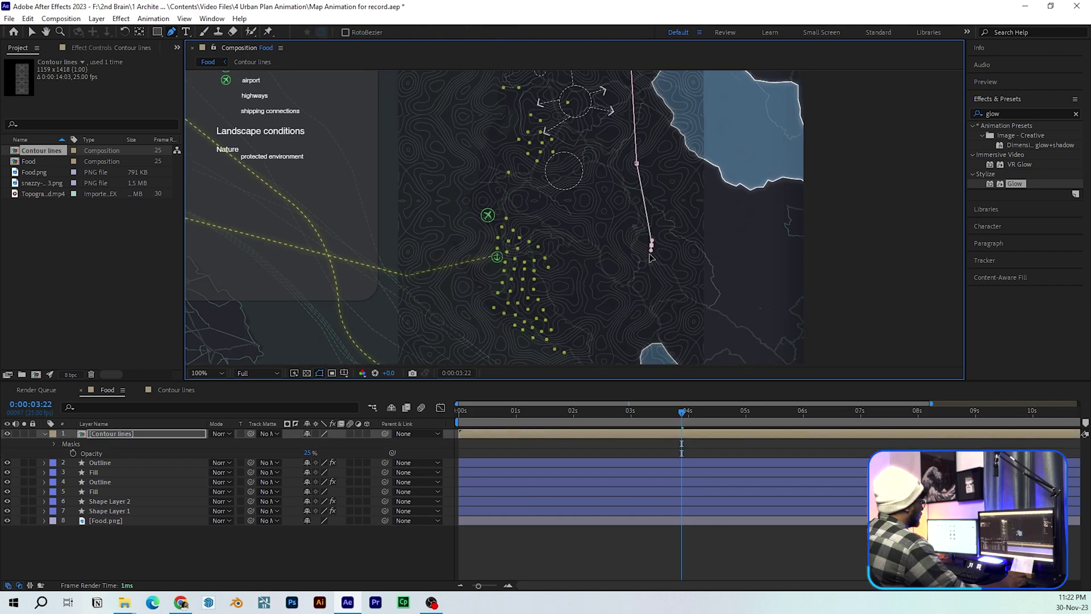
pyautogui.click(630, 290)
pyautogui.click(548, 288)
pyautogui.moveTo(580, 214); pyautogui.dragTo(591, 147)
pyautogui.moveTo(591, 147); pyautogui.dragTo(589, 281)
pyautogui.moveTo(609, 268); pyautogui.dragTo(609, 260)
pyautogui.scroll(4, 600, 206)
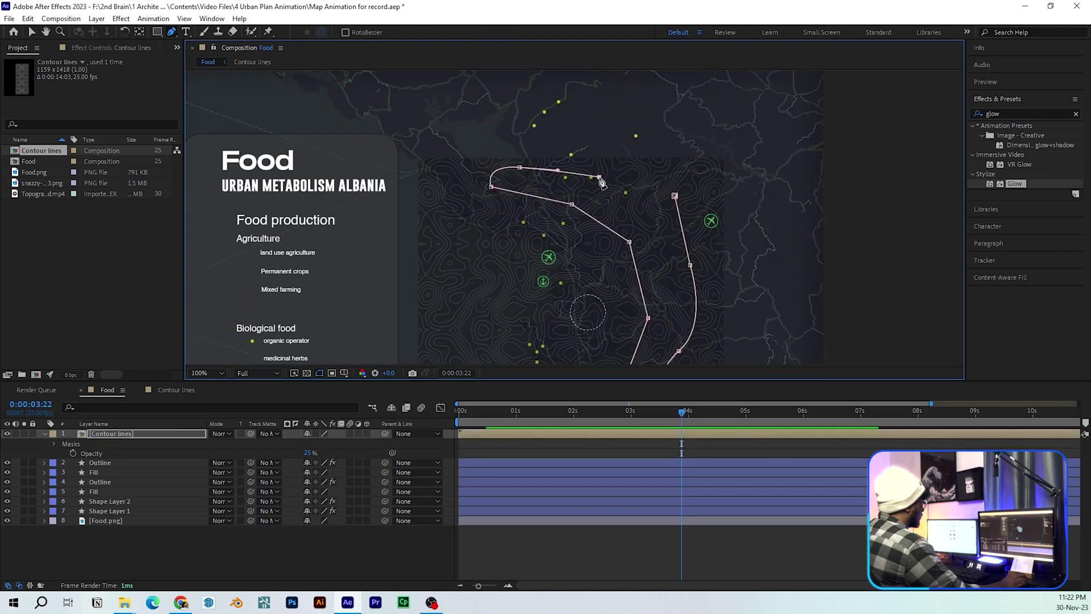
pyautogui.click(674, 196)
pyautogui.moveTo(577, 163); pyautogui.dragTo(561, 78)
pyautogui.scroll(-1, 561, 77)
pyautogui.click(31, 31)
pyautogui.click(676, 178)
pyautogui.scroll(1, 676, 178)
pyautogui.moveTo(630, 284); pyautogui.dragTo(586, 98)
# Set the Contour lines layer's mask mode to Add, its opacity to 100% and its blending mode to Lighten.
pyautogui.click(54, 444)
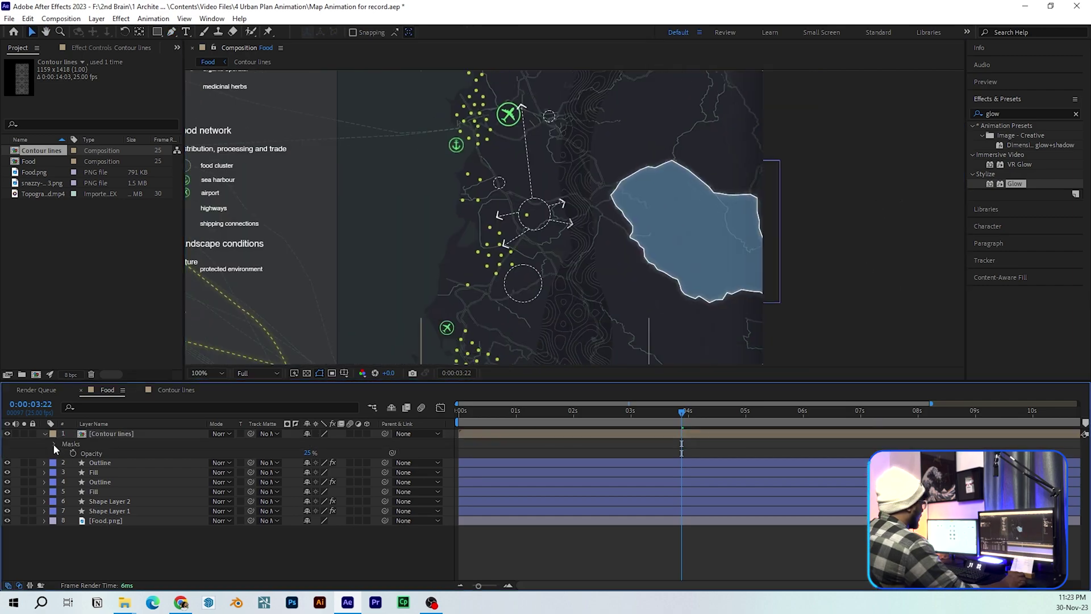
pyautogui.scroll(-1, 587, 226)
pyautogui.moveTo(587, 226); pyautogui.dragTo(586, 136)
pyautogui.click(321, 453)
pyautogui.click(324, 477)
pyautogui.moveTo(312, 462); pyautogui.dragTo(369, 462)
pyautogui.click(223, 433)
pyautogui.click(250, 127)
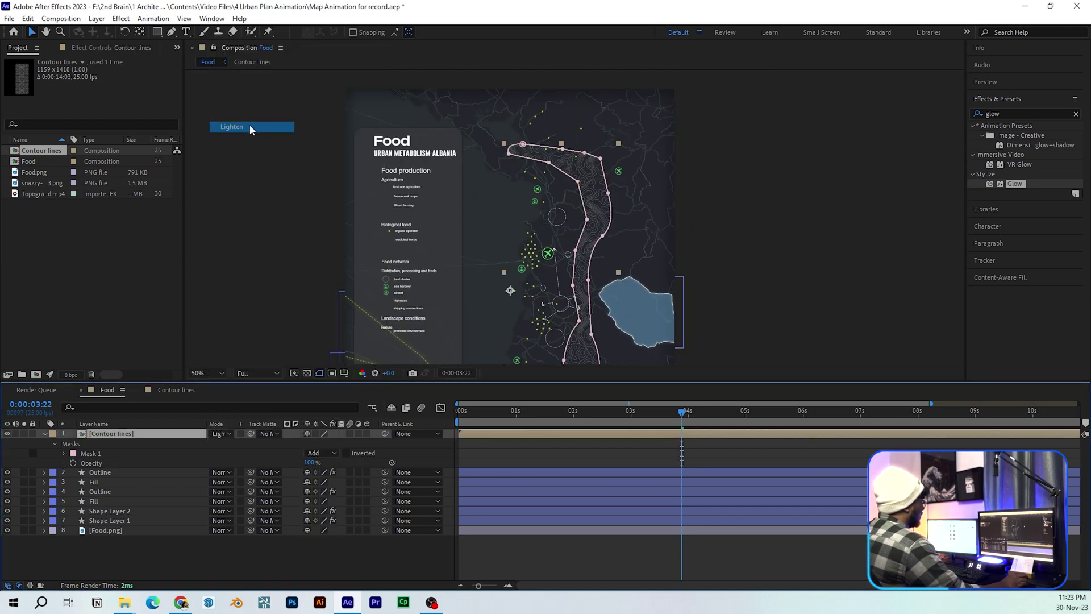
# Preview the Food composition from the start and examine the masked contour lines on the map up close.
pyautogui.click(735, 212)
pyautogui.moveTo(736, 212); pyautogui.dragTo(751, 137)
pyautogui.moveTo(472, 414); pyautogui.dragTo(448, 421)
pyautogui.press('space')
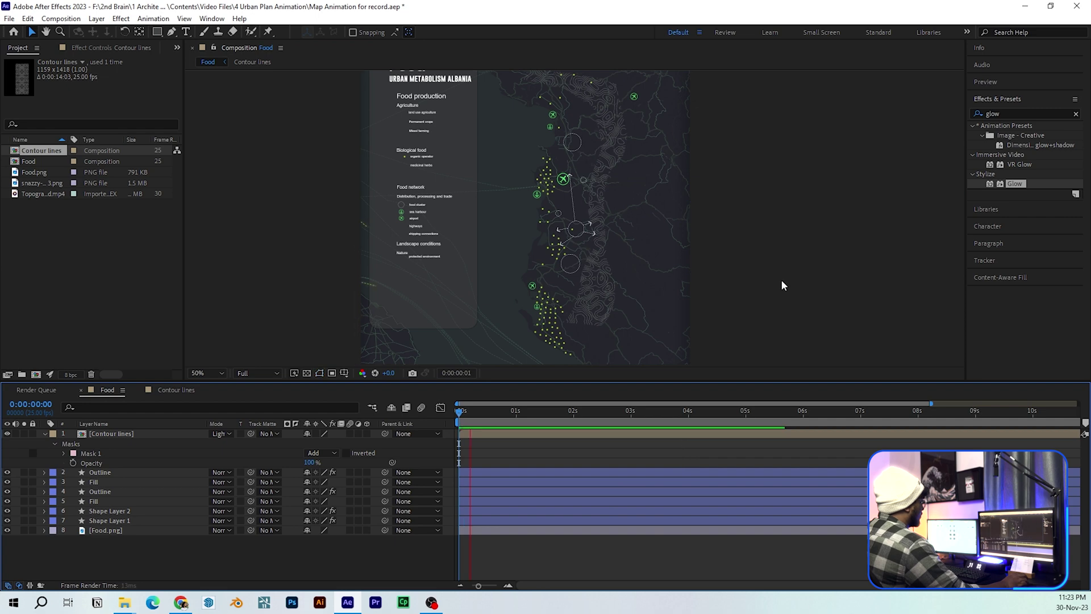
pyautogui.moveTo(712, 189); pyautogui.dragTo(707, 227)
pyautogui.press('space')
pyautogui.scroll(1, 641, 159)
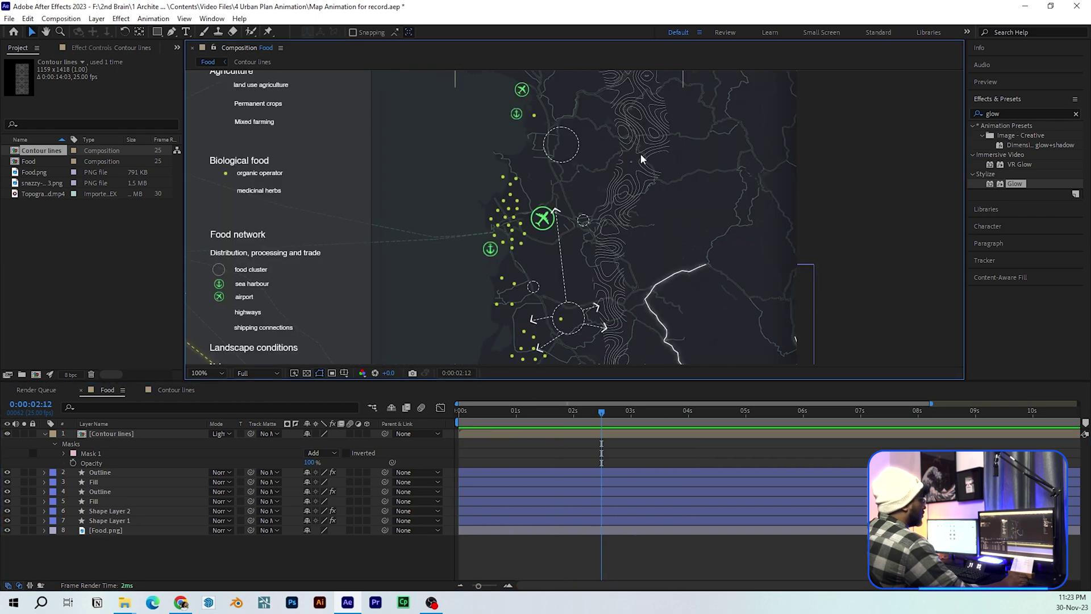
pyautogui.scroll(-2, 641, 159)
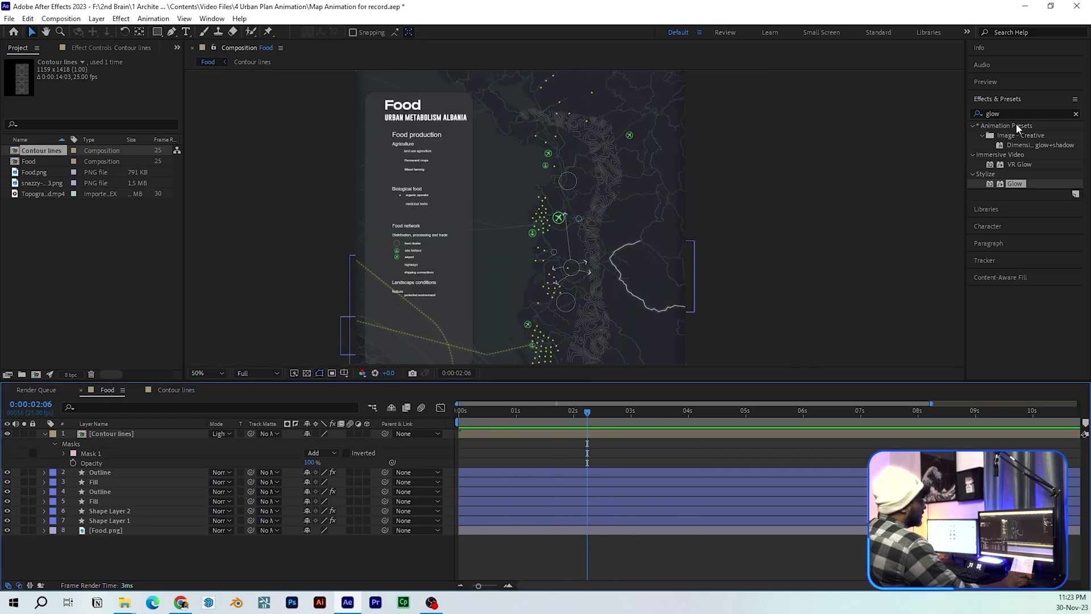
# Find the Tint effect and apply it to the Contour lines layer.
pyautogui.doubleClick(992, 114)
pyautogui.write('tint')
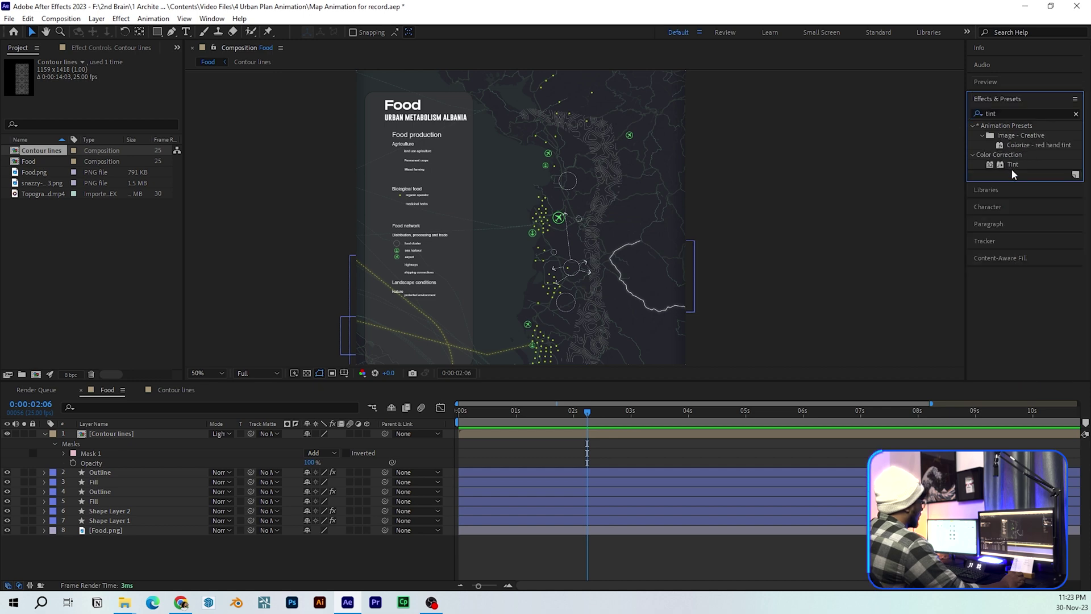
pyautogui.moveTo(1012, 165); pyautogui.dragTo(151, 438)
# Set the Tint effect's Map White To colour to a golden yellow for the contour lines.
pyautogui.scroll(4, 568, 213)
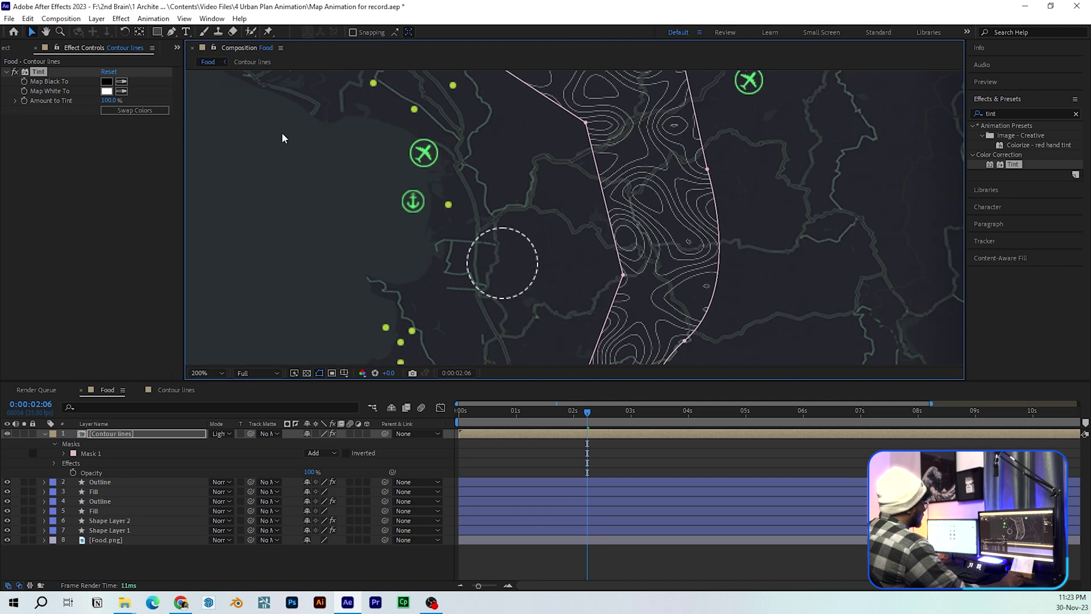
pyautogui.click(106, 91)
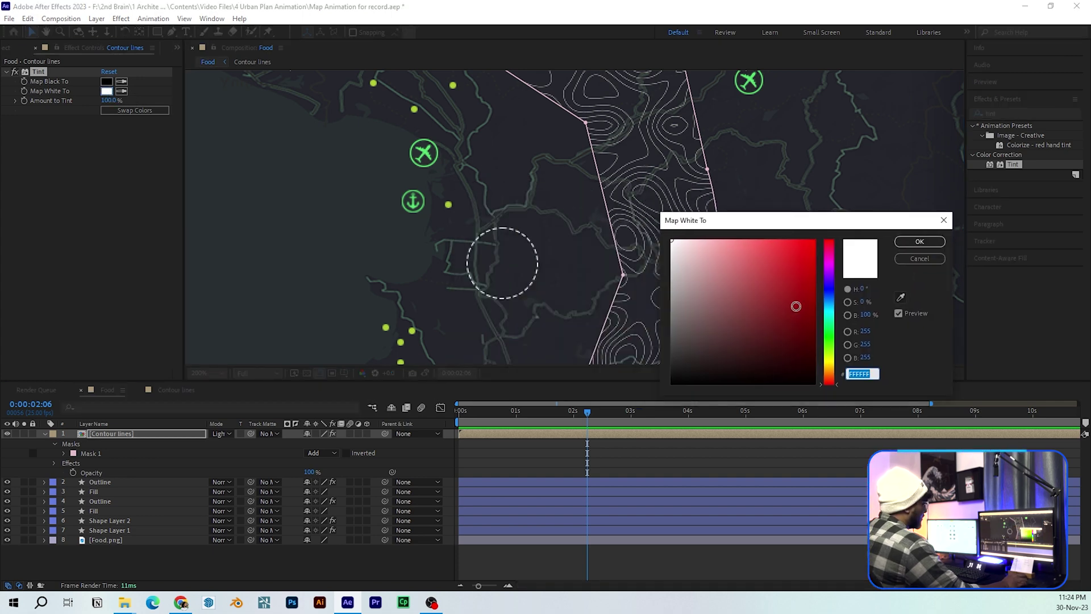
pyautogui.moveTo(831, 341); pyautogui.dragTo(829, 360)
pyautogui.click(767, 247)
pyautogui.press('Return')
pyautogui.scroll(-1, 674, 168)
pyautogui.press('F2')
# Preview the animation from the first frame with the yellow contour lines and view the whole map.
pyautogui.scroll(-1, 625, 235)
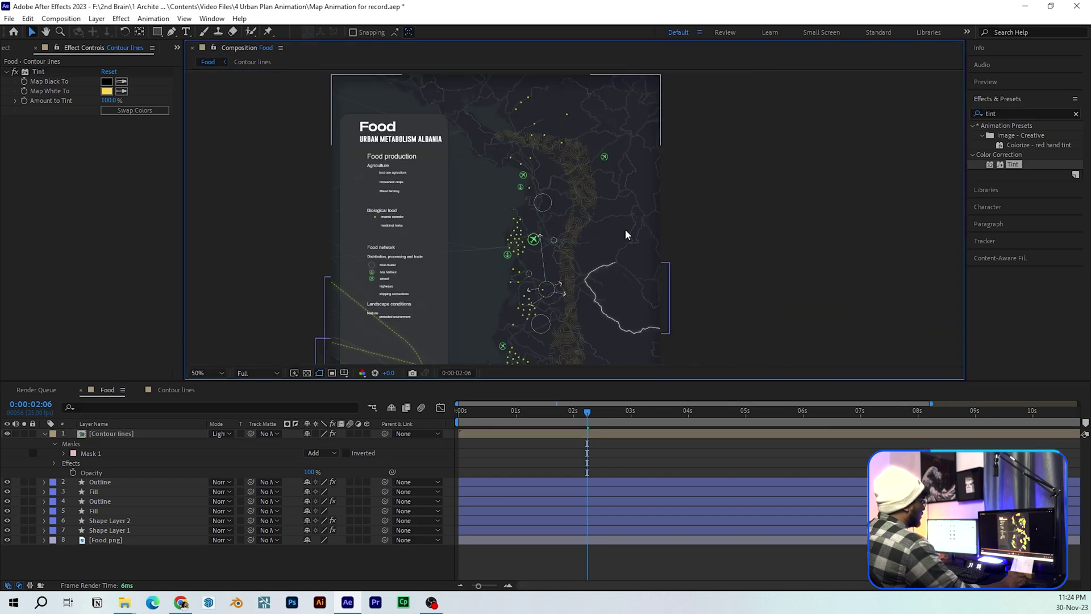
pyautogui.scroll(1, 625, 230)
pyautogui.moveTo(555, 297); pyautogui.dragTo(621, 202)
pyautogui.moveTo(586, 412); pyautogui.dragTo(458, 411)
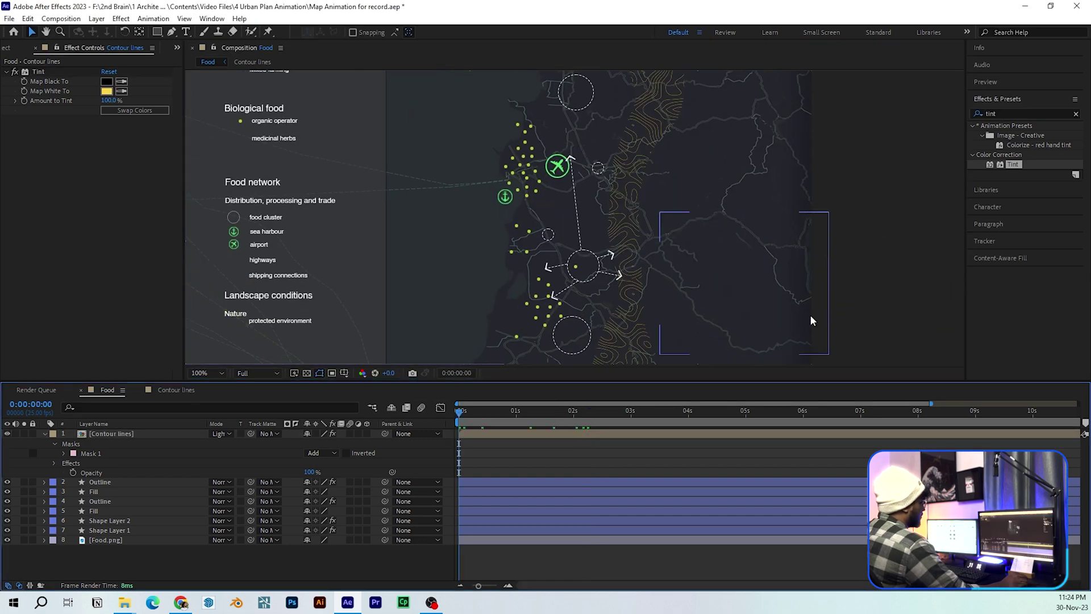
pyautogui.scroll(-2, 811, 202)
pyautogui.press('space')
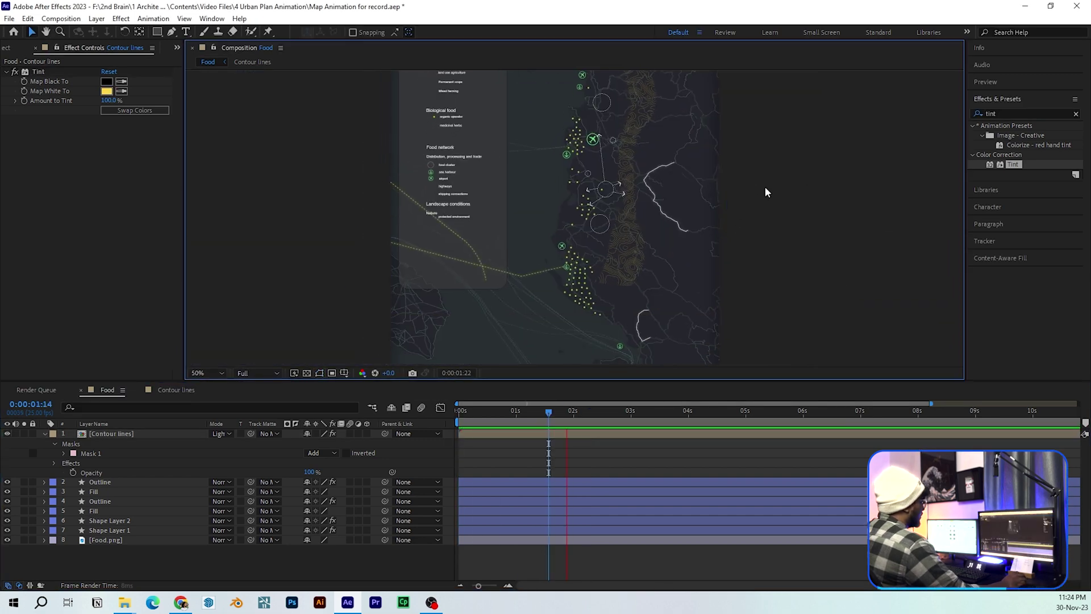
pyautogui.scroll(-2, 660, 256)
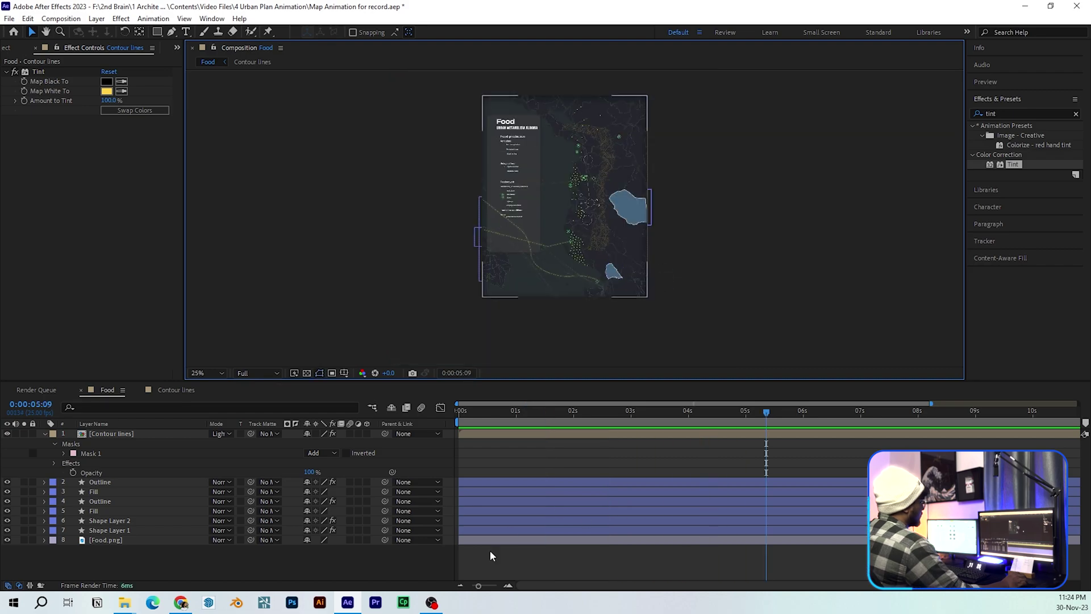